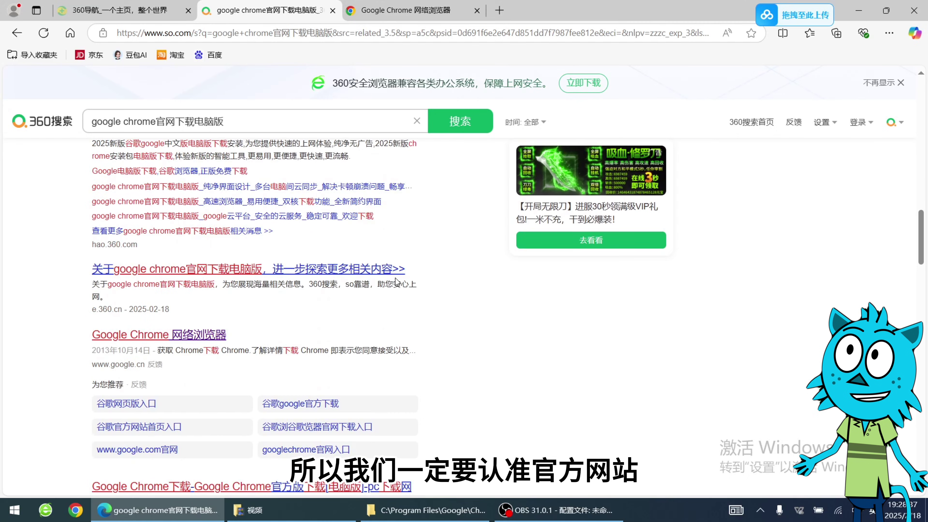
# Download the Windows 11/10 64-bit Chrome installer from google.cn/chrome and view the installation steps page
pyautogui.click(421, 15)
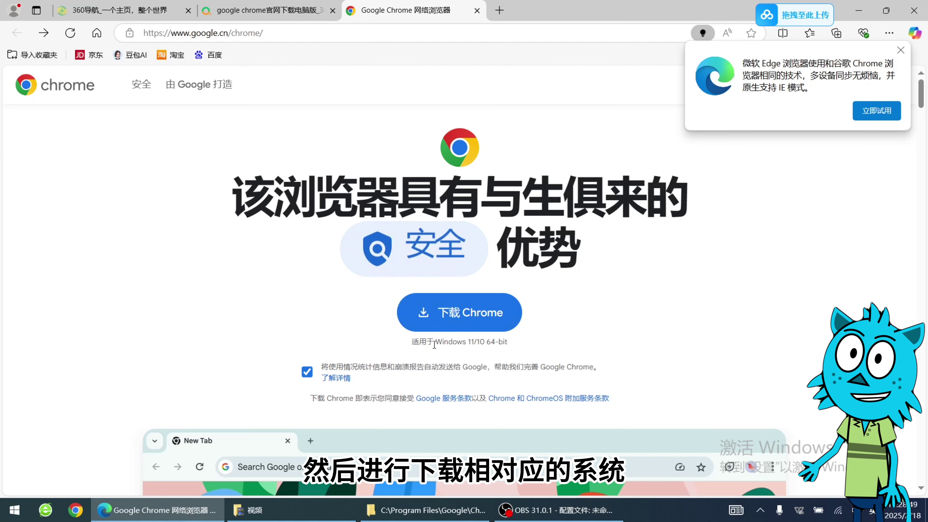
pyautogui.moveTo(474, 345); pyautogui.dragTo(524, 353)
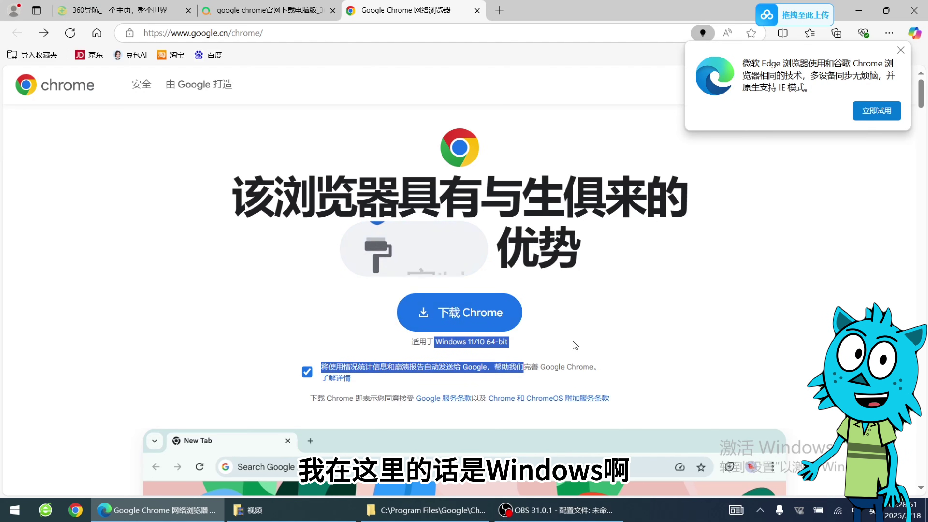
pyautogui.click(427, 343)
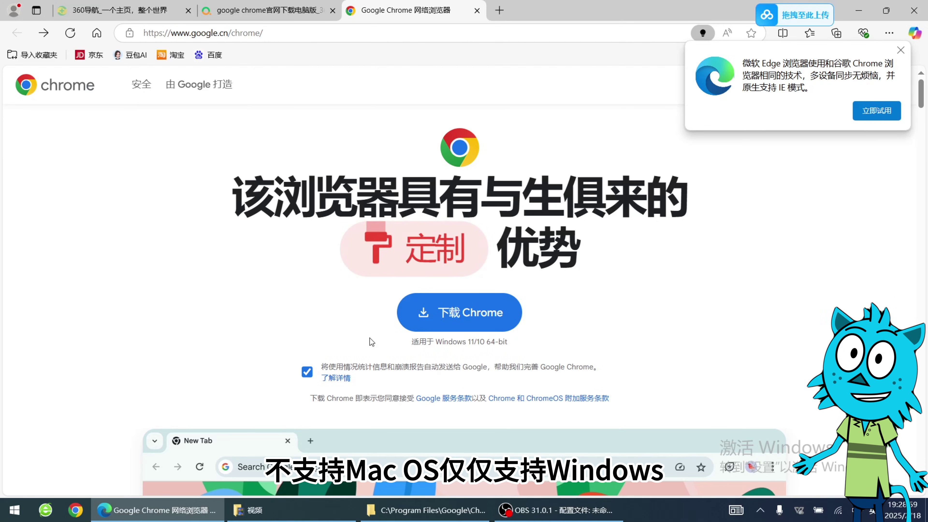
pyautogui.click(902, 51)
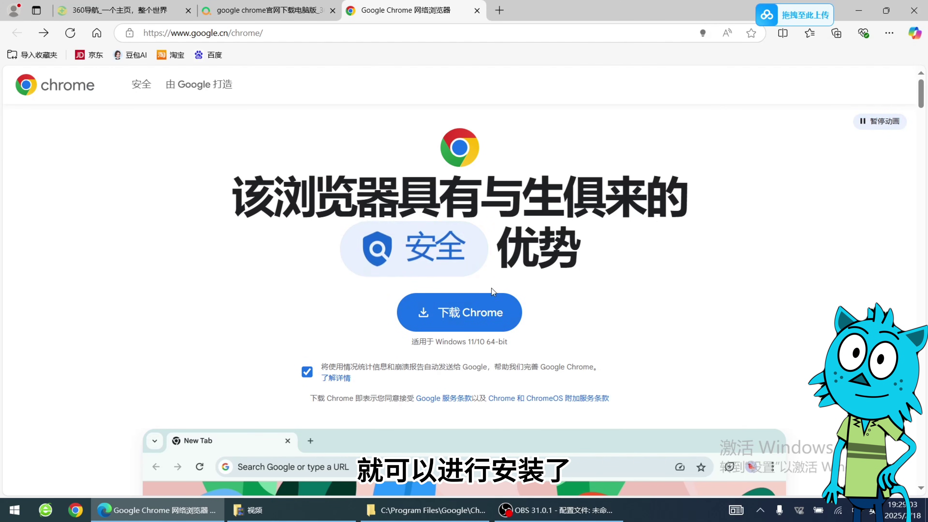
pyautogui.click(471, 311)
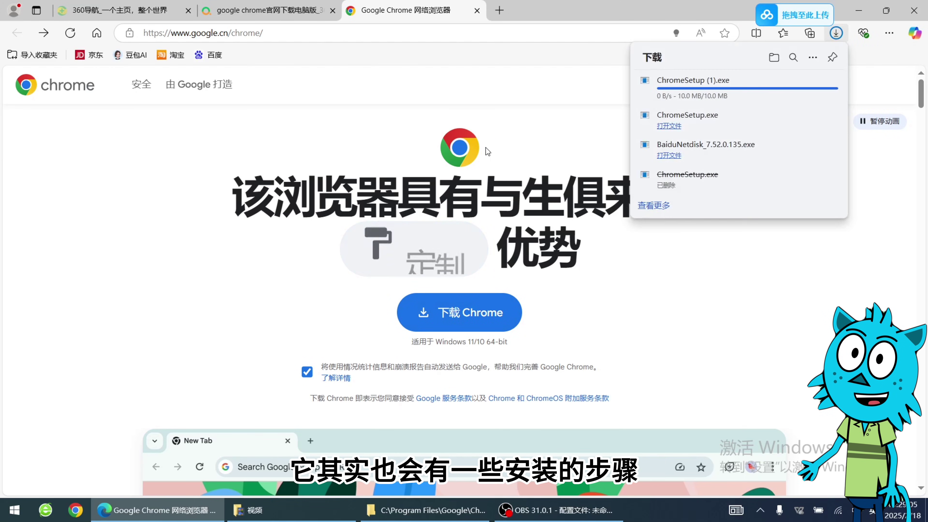
pyautogui.scroll(-5, 165, 300)
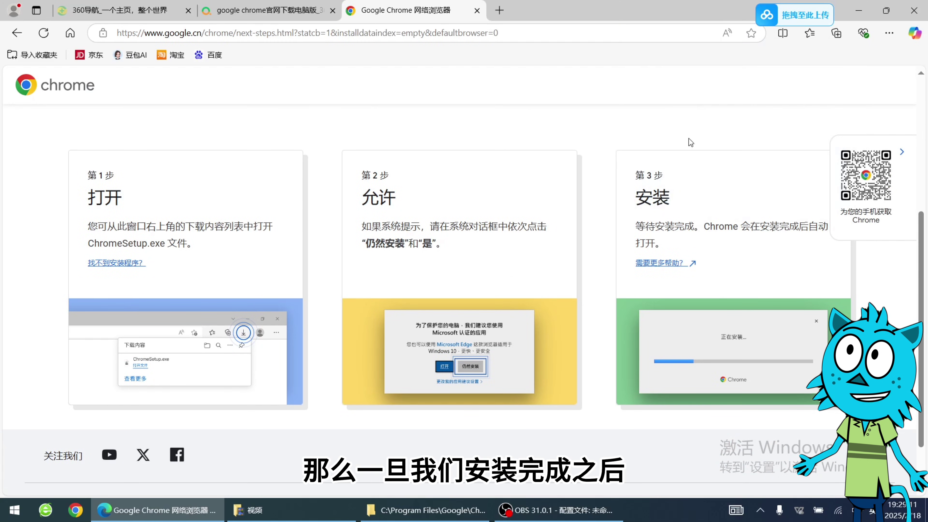
# Clear the open windows off the desktop and open the file location of the Google Chrome desktop shortcut
pyautogui.click(853, 18)
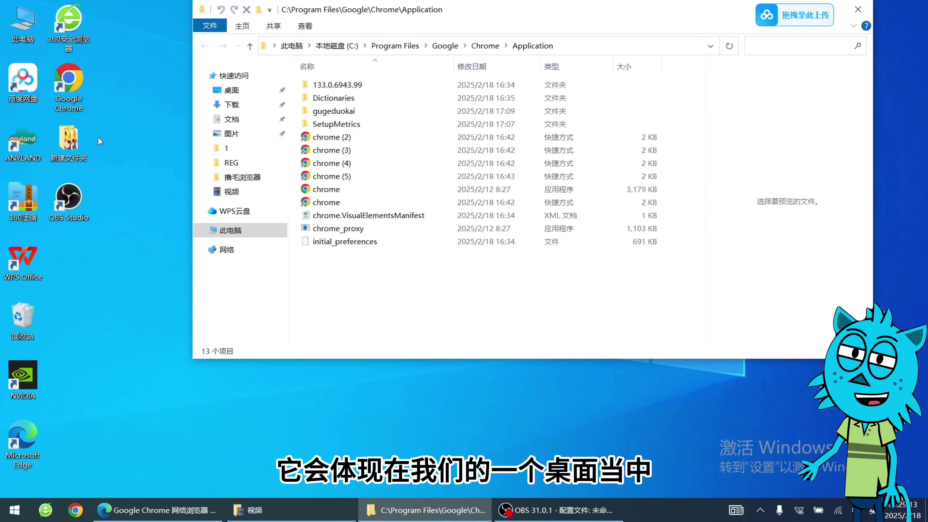
pyautogui.click(857, 9)
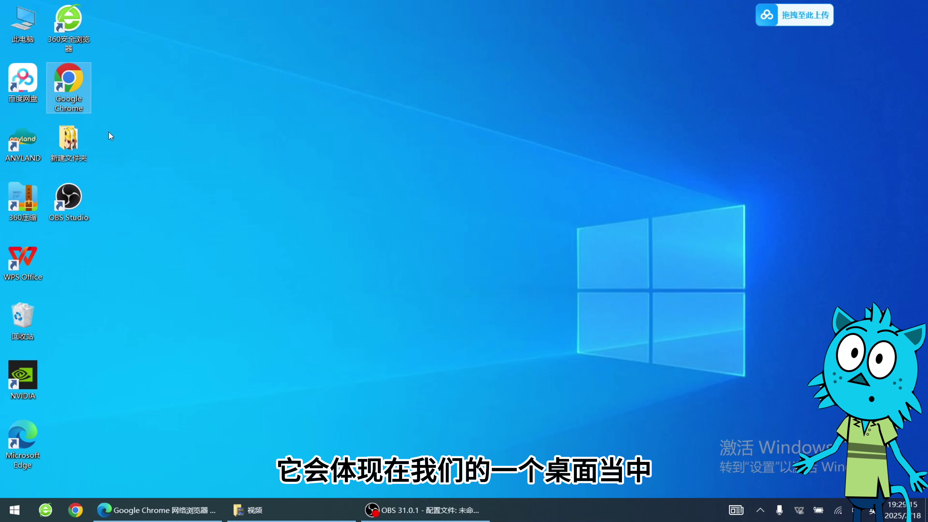
pyautogui.rightClick(69, 91)
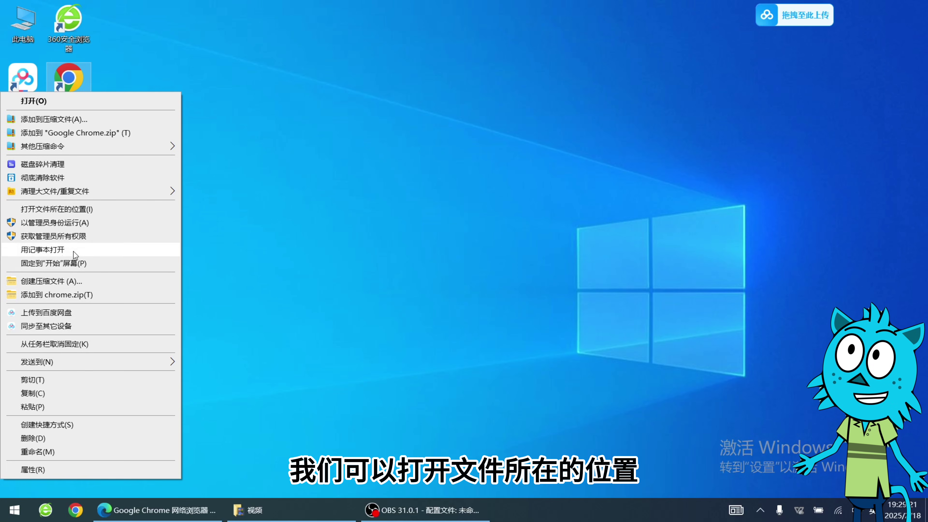
pyautogui.click(80, 210)
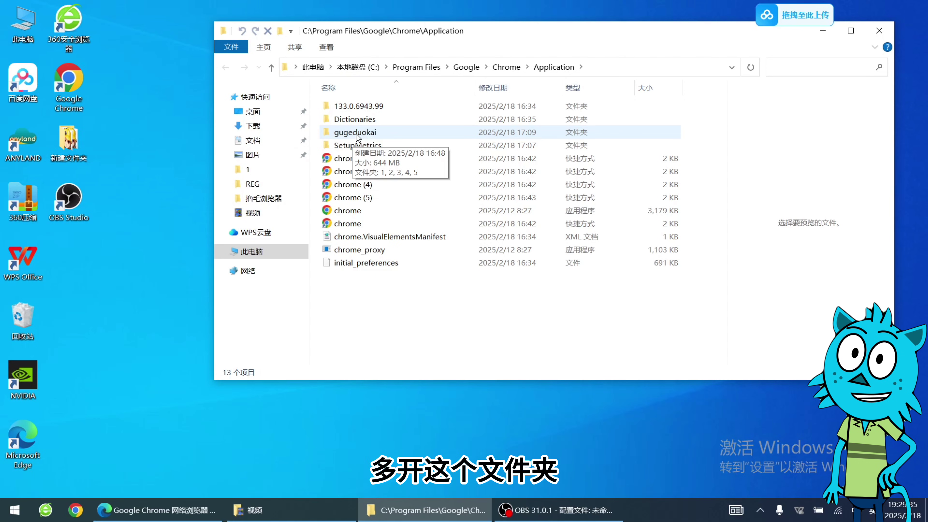
# Create two new shortcuts of the chrome application file in the Chrome Application folder
pyautogui.rightClick(351, 214)
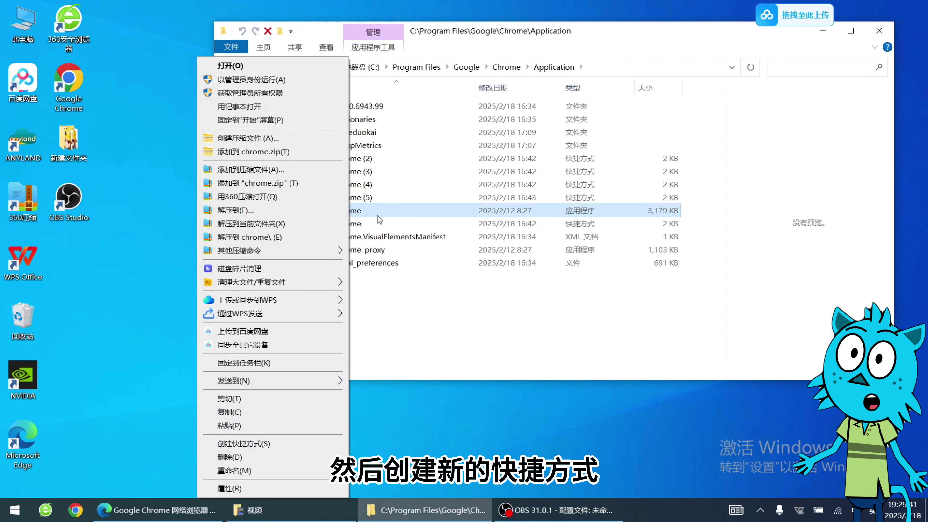
pyautogui.click(267, 446)
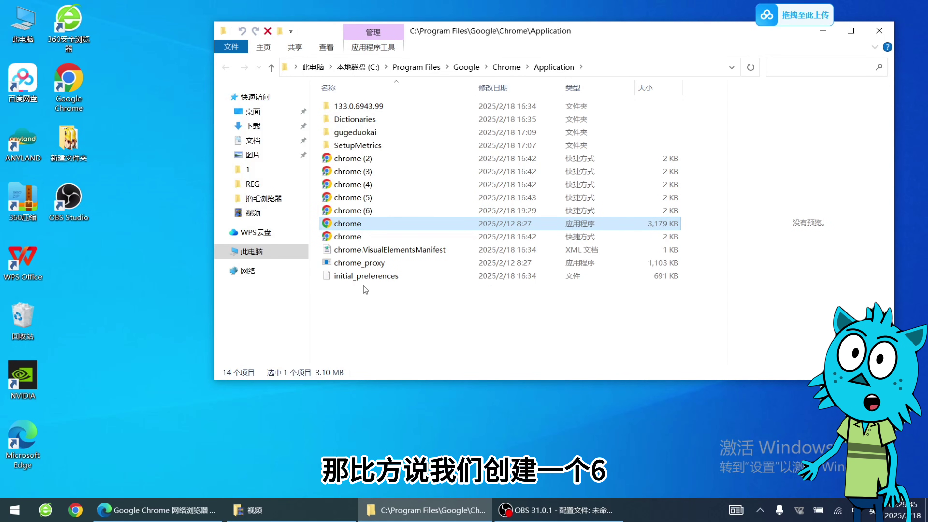
pyautogui.rightClick(360, 224)
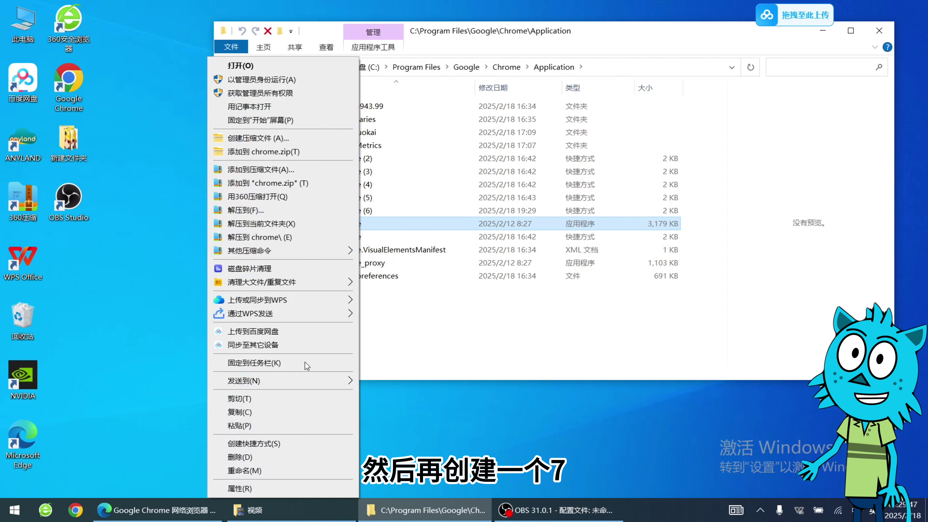
pyautogui.click(269, 443)
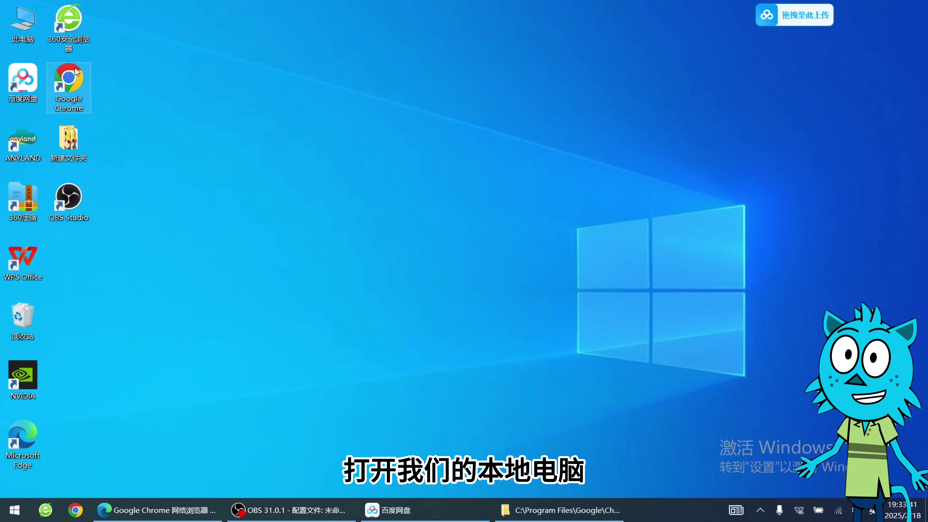
# Open the 撸毛浏览器 folder on drive D: from This PC
pyautogui.doubleClick(18, 35)
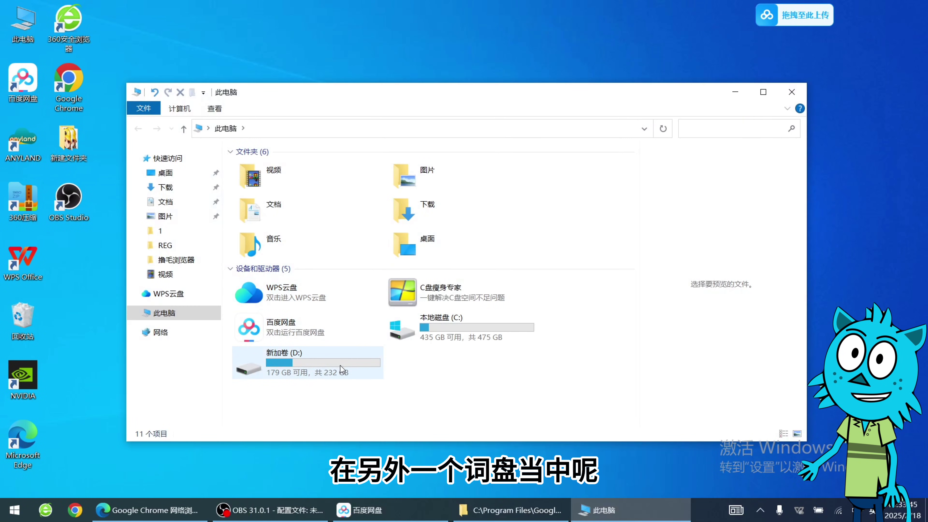
pyautogui.doubleClick(324, 365)
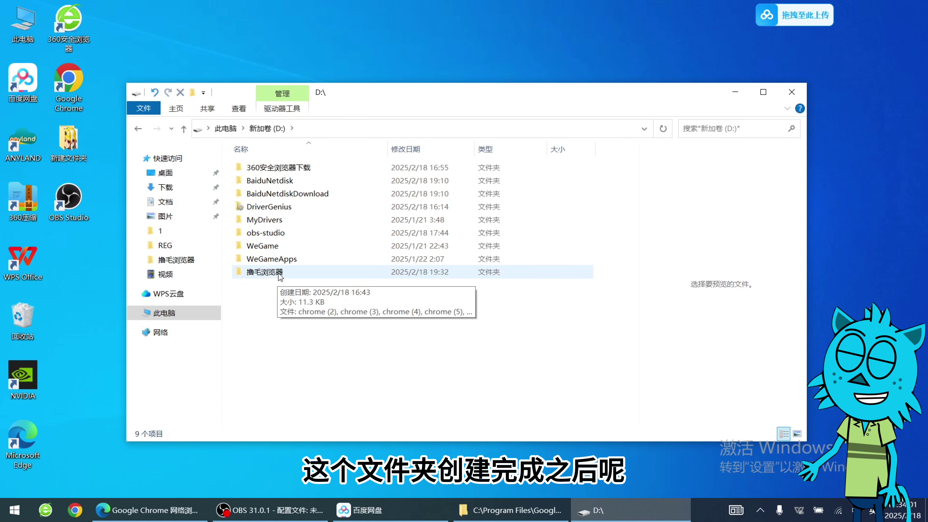
pyautogui.doubleClick(269, 273)
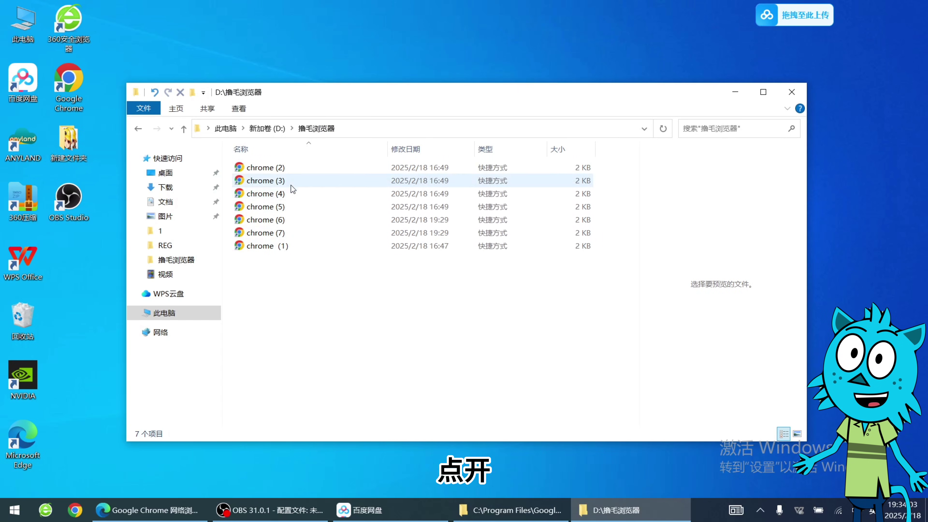
pyautogui.moveTo(280, 288); pyautogui.dragTo(345, 308)
# Try to copy the chrome (3) shortcut from the Chrome Application folder into D:\撸毛浏览器
pyautogui.click(493, 510)
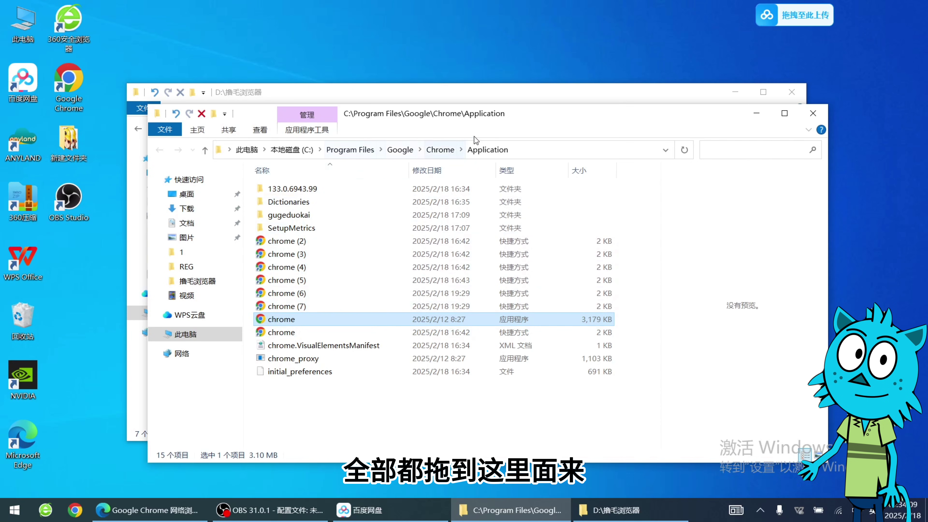
pyautogui.moveTo(526, 116); pyautogui.dragTo(494, 280)
pyautogui.moveTo(262, 417); pyautogui.dragTo(296, 421)
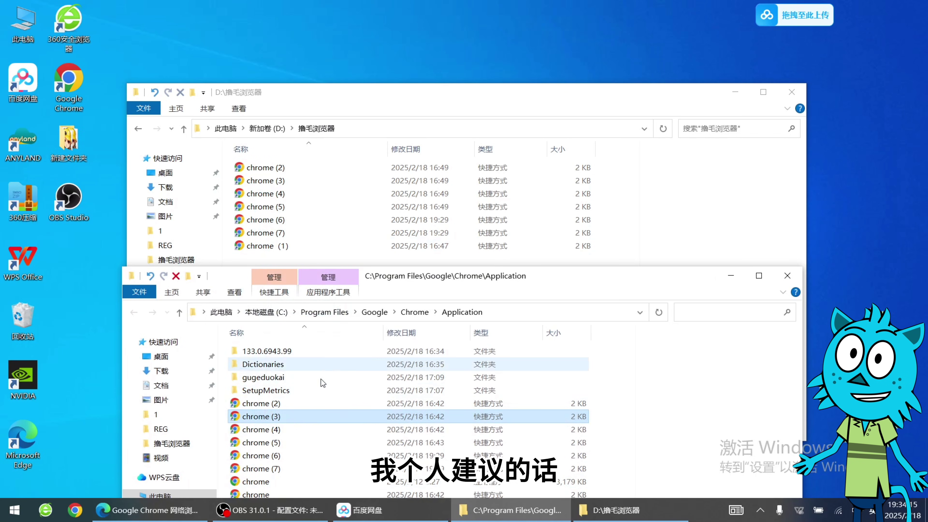
pyautogui.rightClick(268, 418)
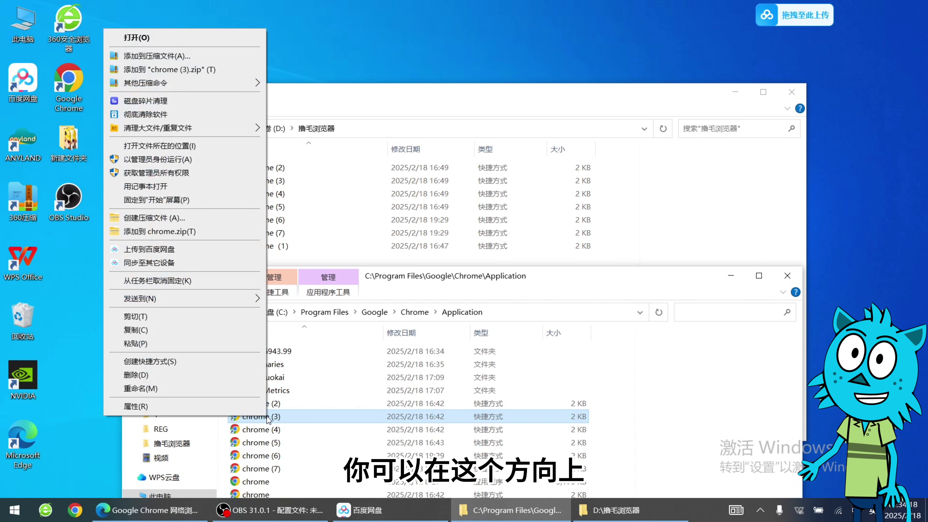
pyautogui.click(205, 334)
pyautogui.click(329, 255)
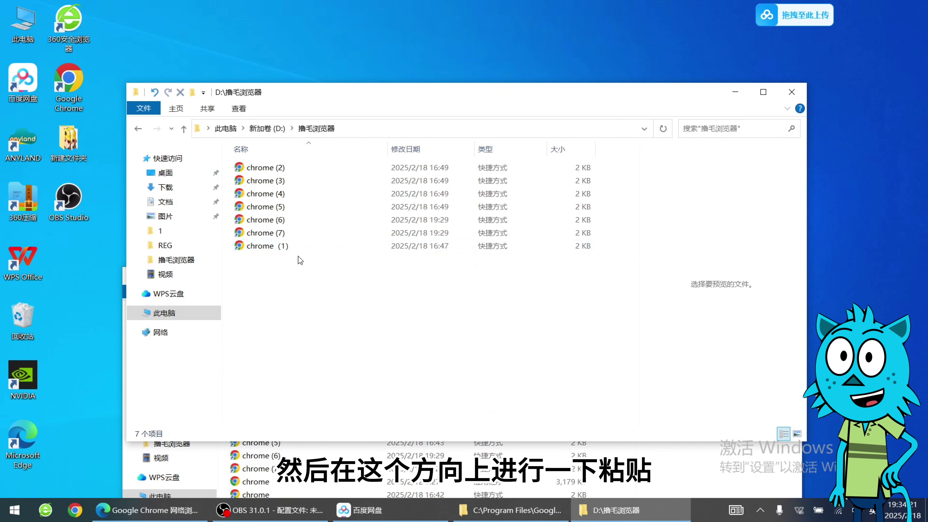
pyautogui.rightClick(299, 277)
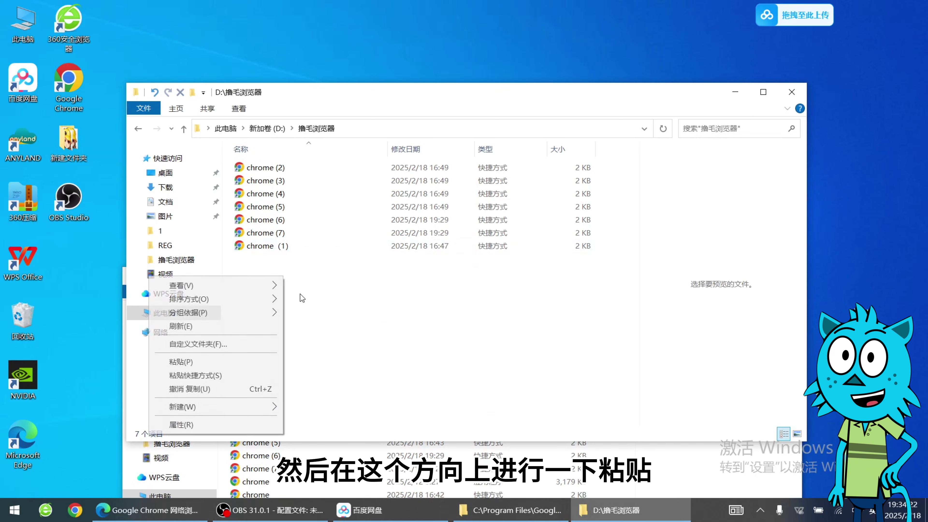
pyautogui.click(231, 364)
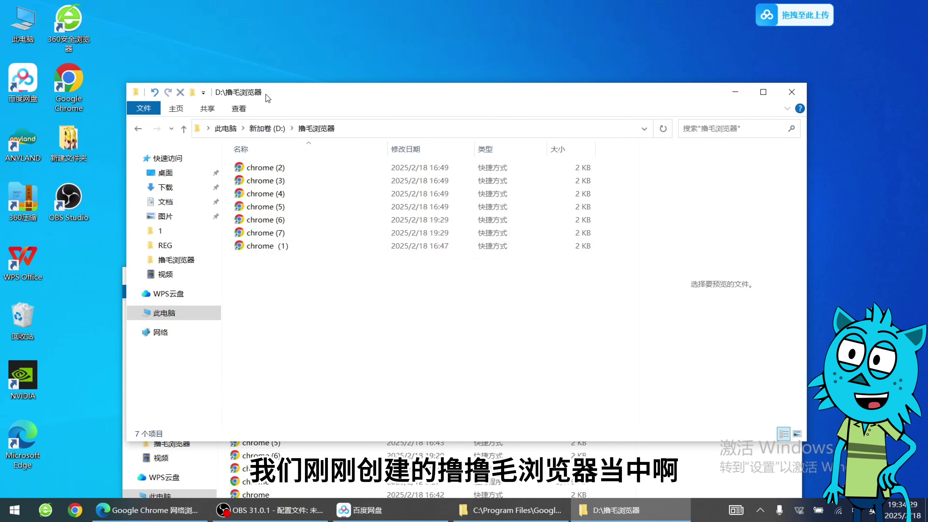
# Open the properties of the chrome (1) shortcut and remove the --user-data-dir argument after chrome.exe" from its target
pyautogui.rightClick(271, 246)
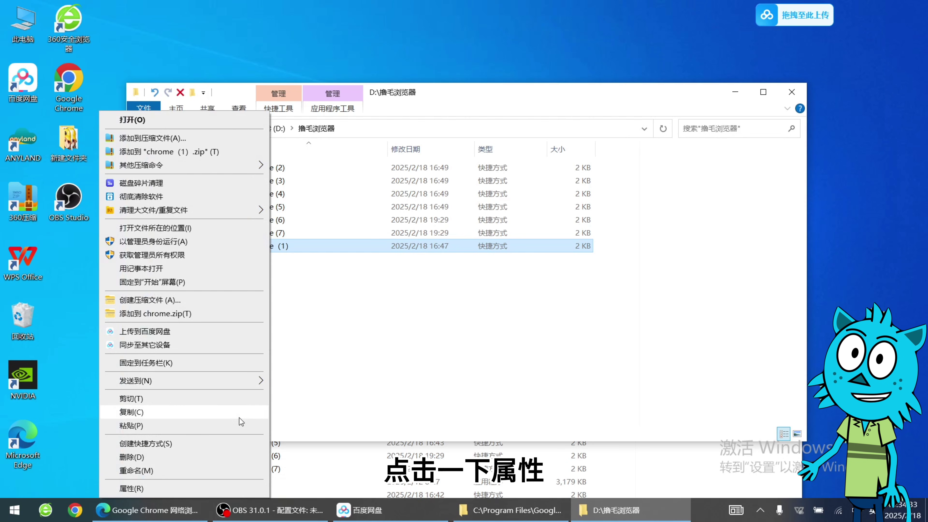
pyautogui.click(202, 489)
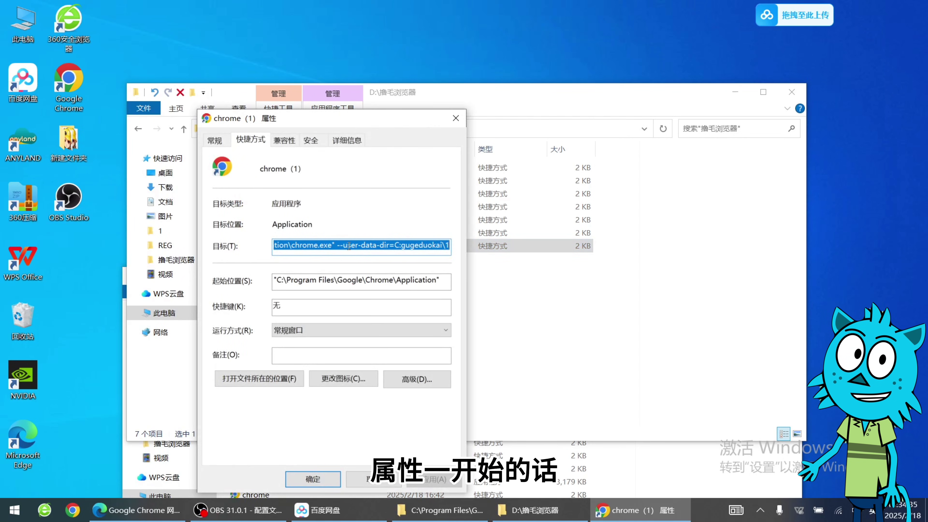
pyautogui.click(336, 245)
pyautogui.moveTo(336, 245); pyautogui.dragTo(396, 245)
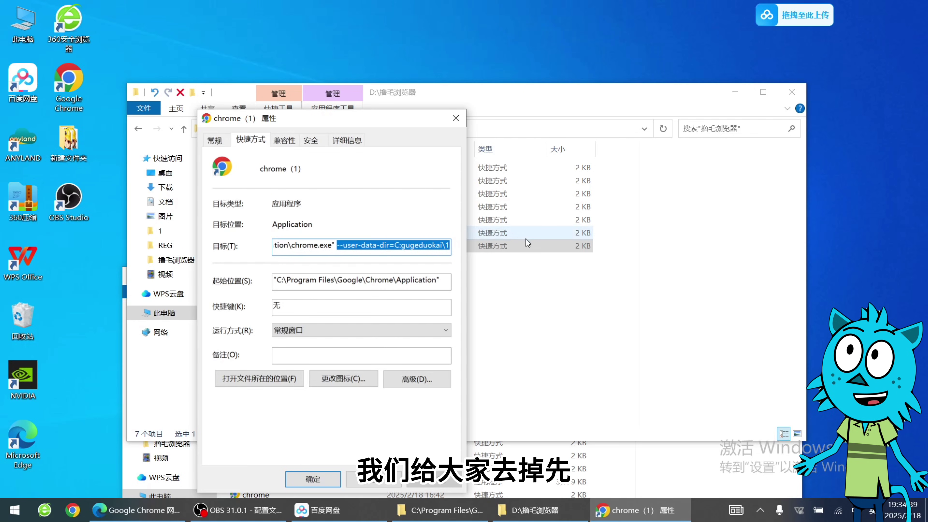
pyautogui.press('BackSpace')
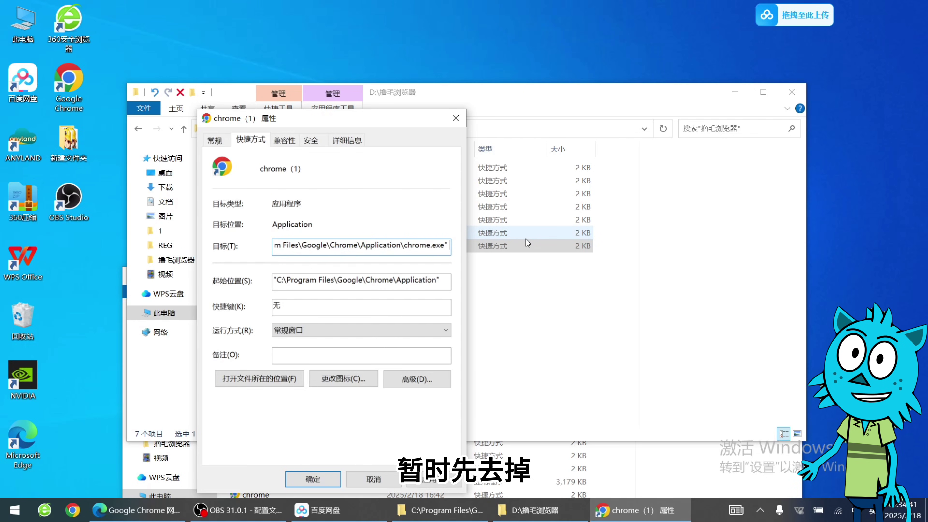
pyautogui.press('BackSpace')
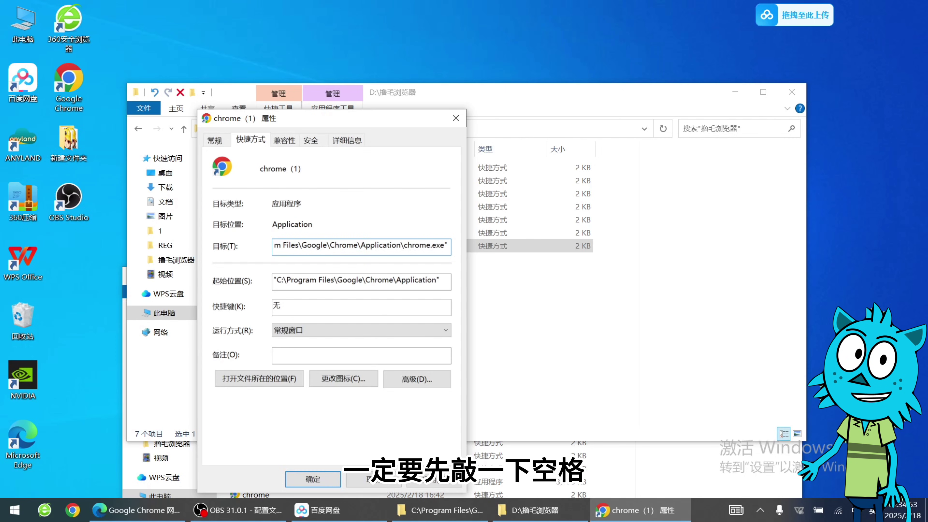
# Append a space and --user-data-dir=C:gugeduokai\1 to the chrome (1) shortcut's target and confirm the properties
pyautogui.write('--user-data-dir=C:gugeduokai\\1')
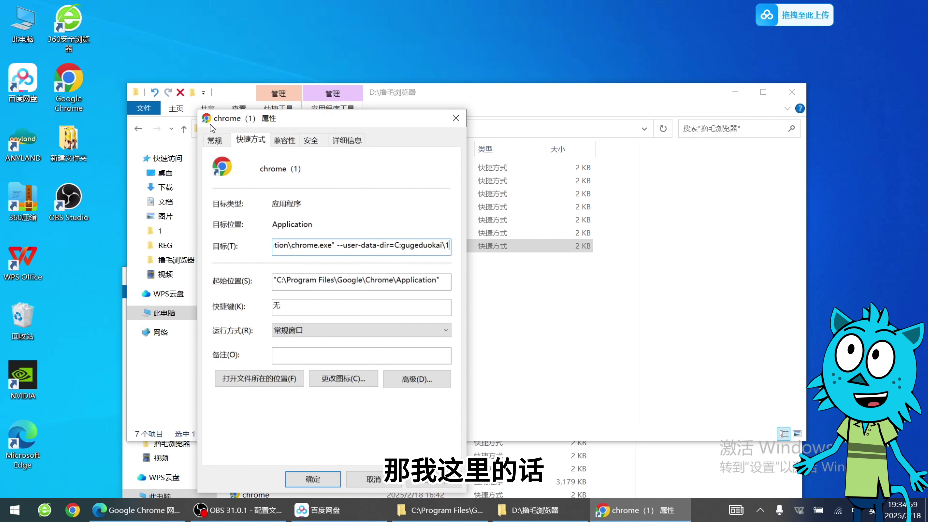
pyautogui.click(399, 245)
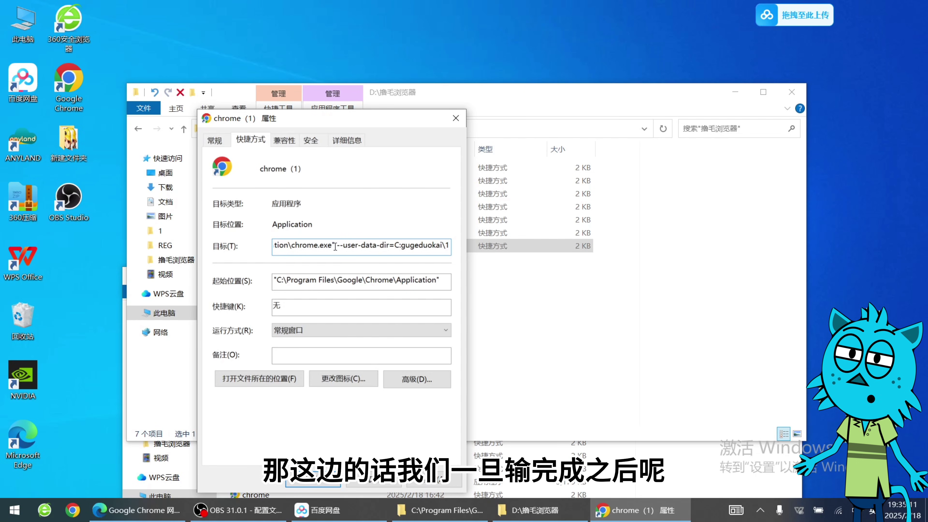
pyautogui.click(313, 479)
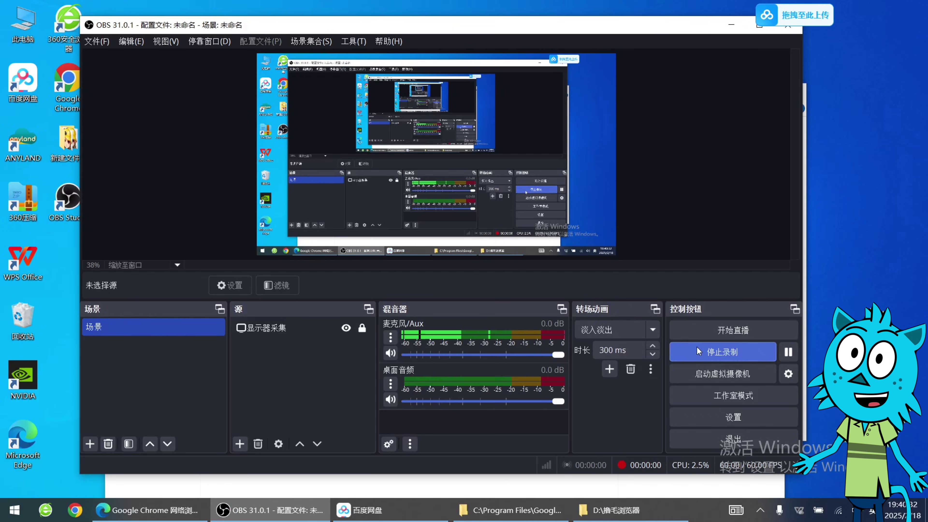
# Look inside the gugeduokai folder in C:\Program Files\Google\Chrome\Application, and return to the Application folder
pyautogui.click(733, 24)
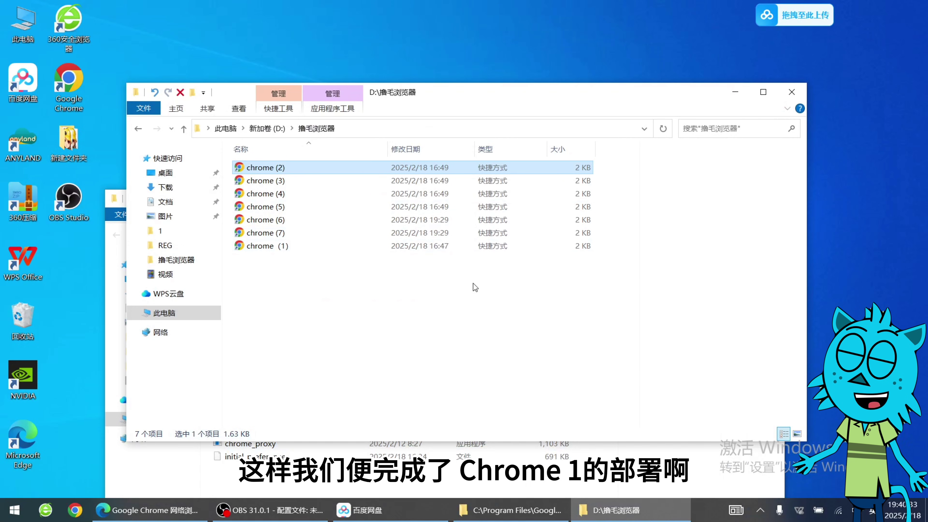
pyautogui.click(347, 327)
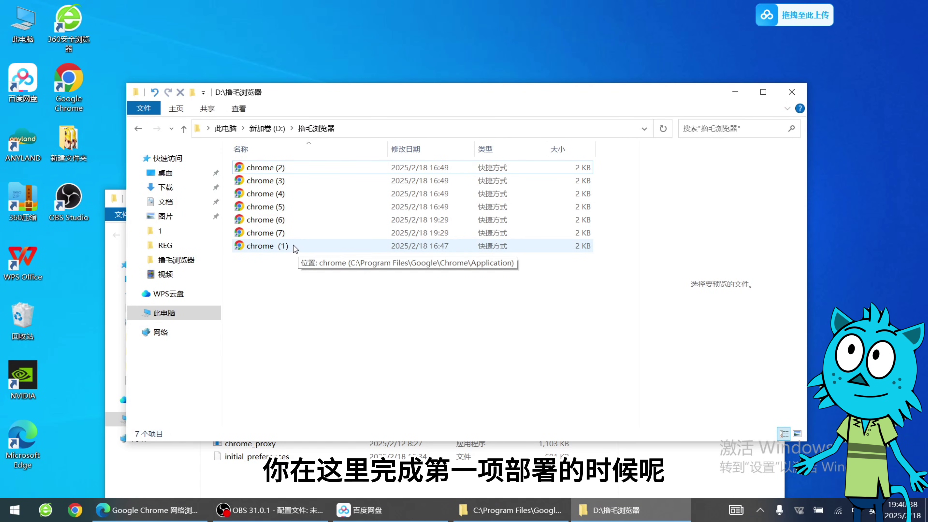
pyautogui.click(352, 481)
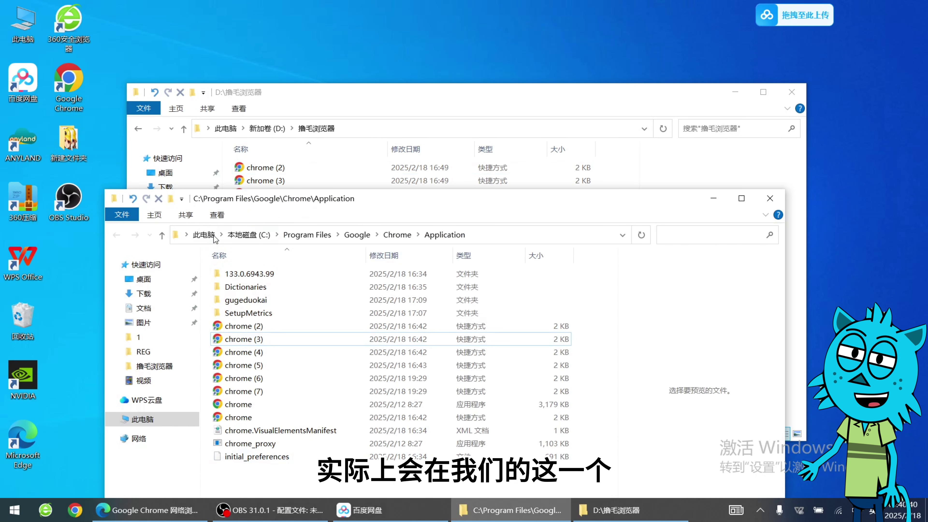
pyautogui.moveTo(398, 196); pyautogui.dragTo(439, 103)
pyautogui.rightClick(73, 107)
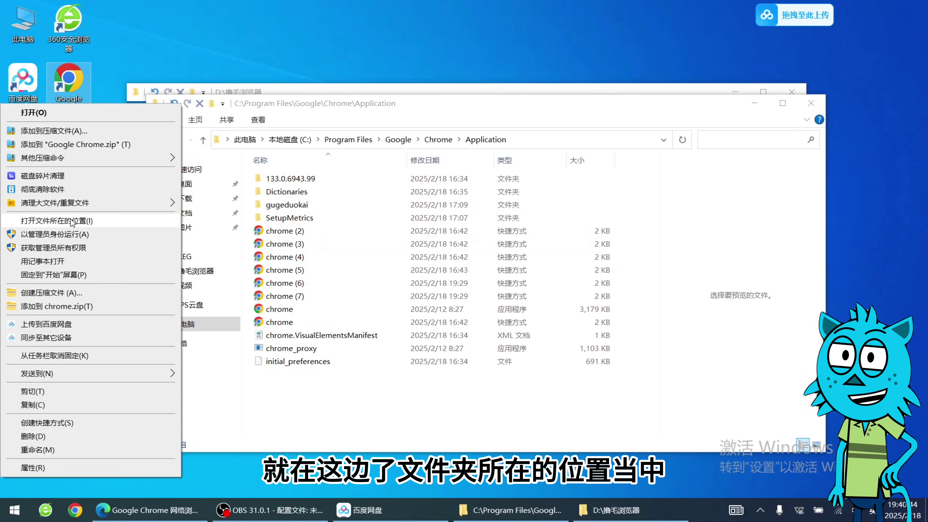
pyautogui.click(399, 447)
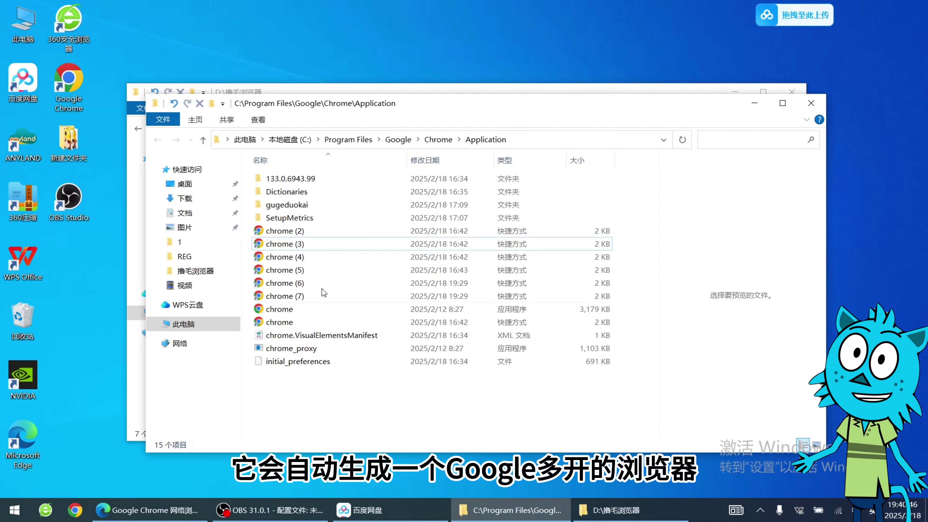
pyautogui.doubleClick(307, 205)
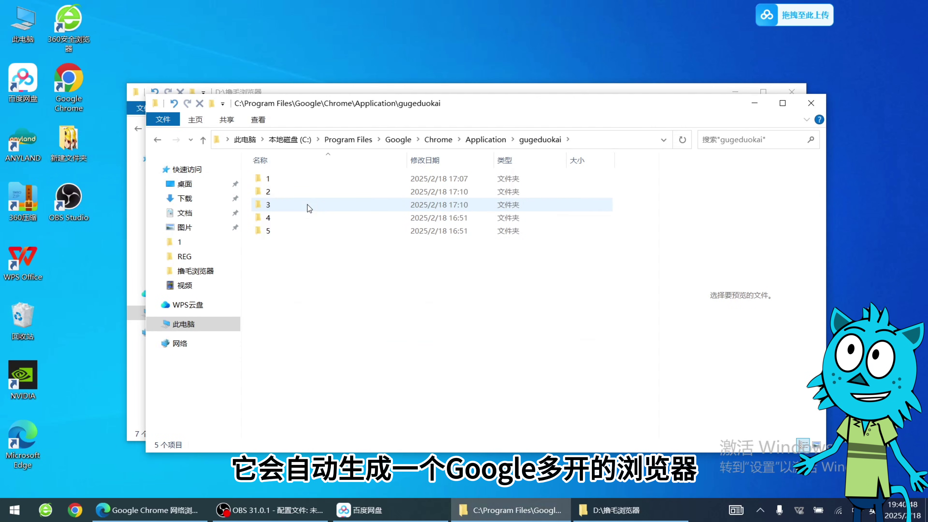
pyautogui.click(160, 142)
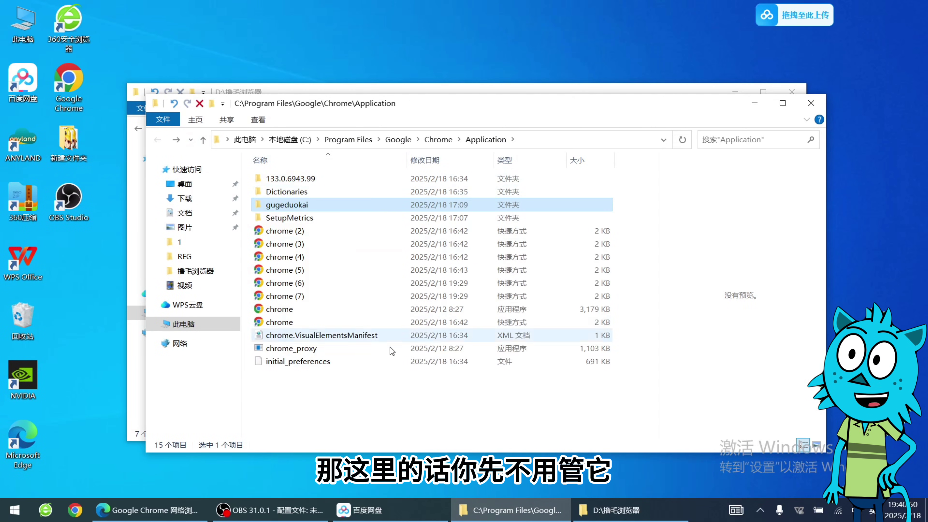
# Check the --user-data-dir argument and its closing folder number in the chrome (2) shortcut's target in D:\撸毛浏览器, and close the properties
pyautogui.click(500, 89)
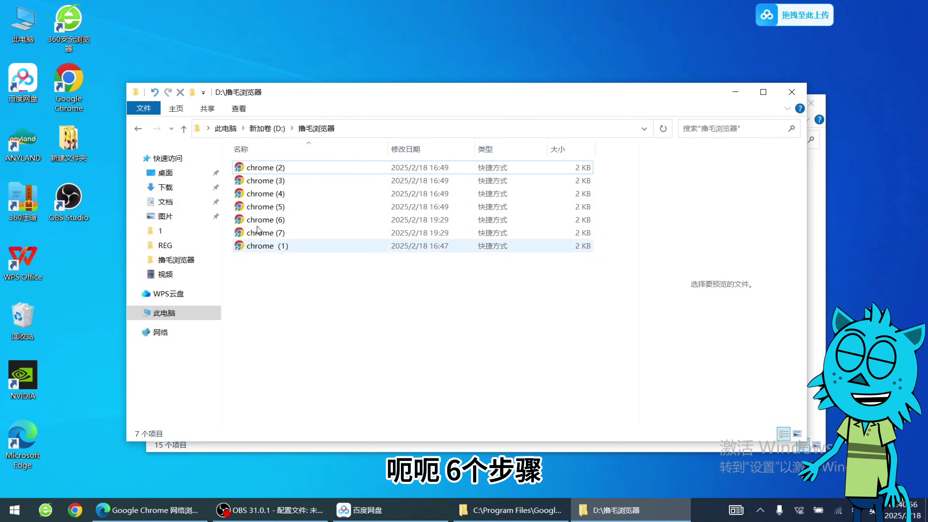
pyautogui.click(270, 168)
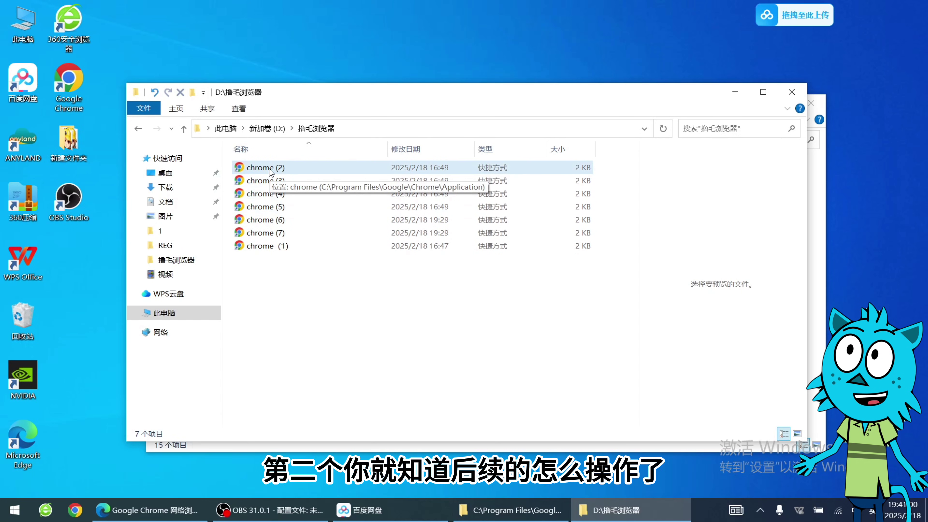
pyautogui.rightClick(271, 169)
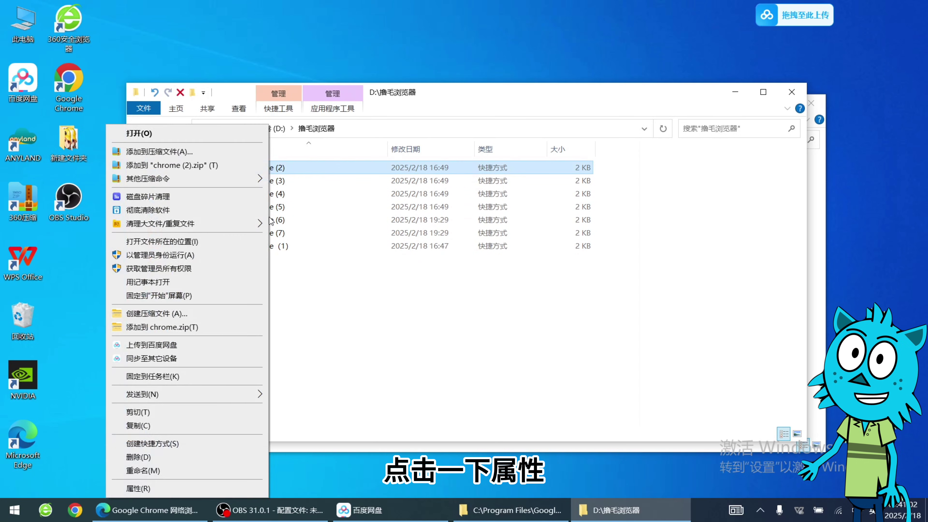
pyautogui.click(202, 489)
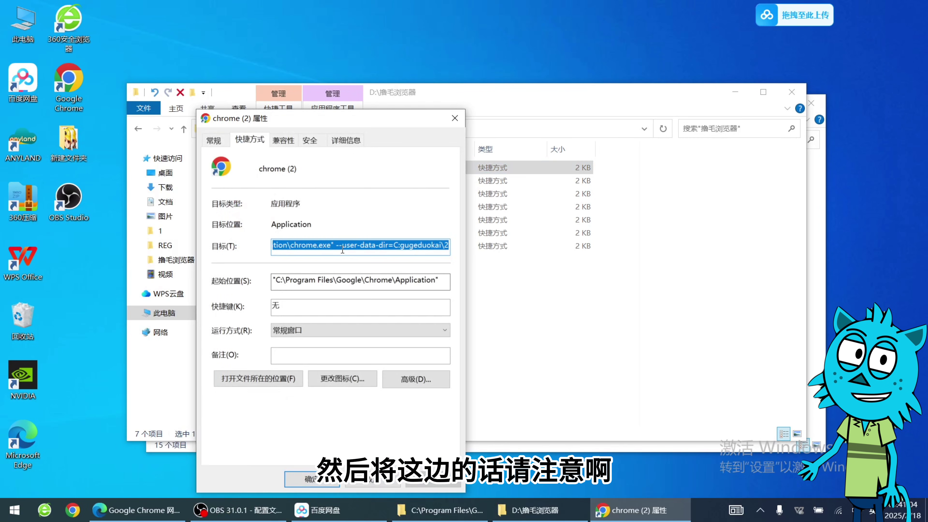
pyautogui.moveTo(326, 244); pyautogui.dragTo(339, 245)
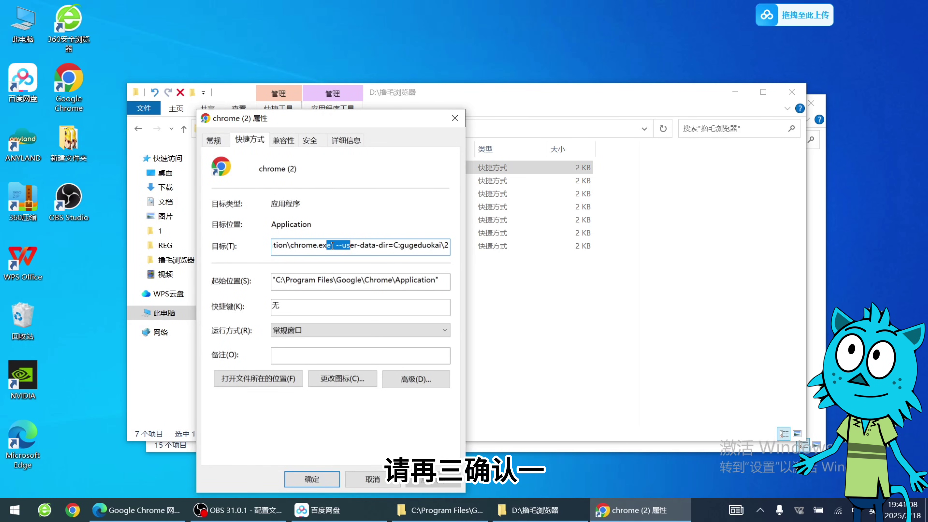
pyautogui.click(343, 246)
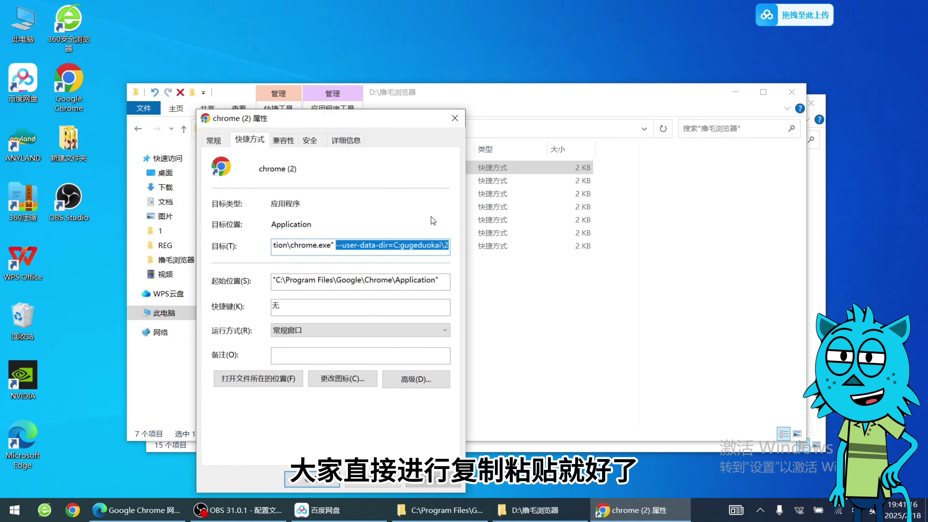
pyautogui.click(440, 243)
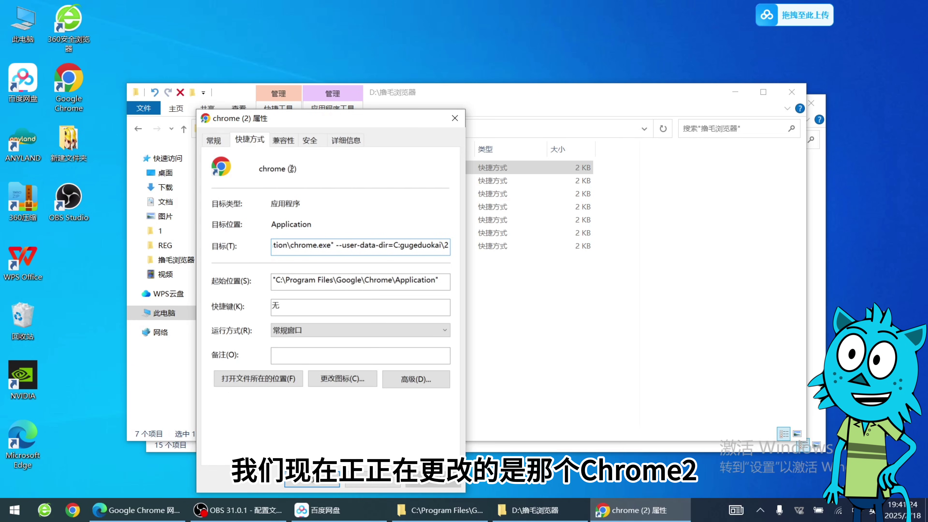
pyautogui.doubleClick(445, 246)
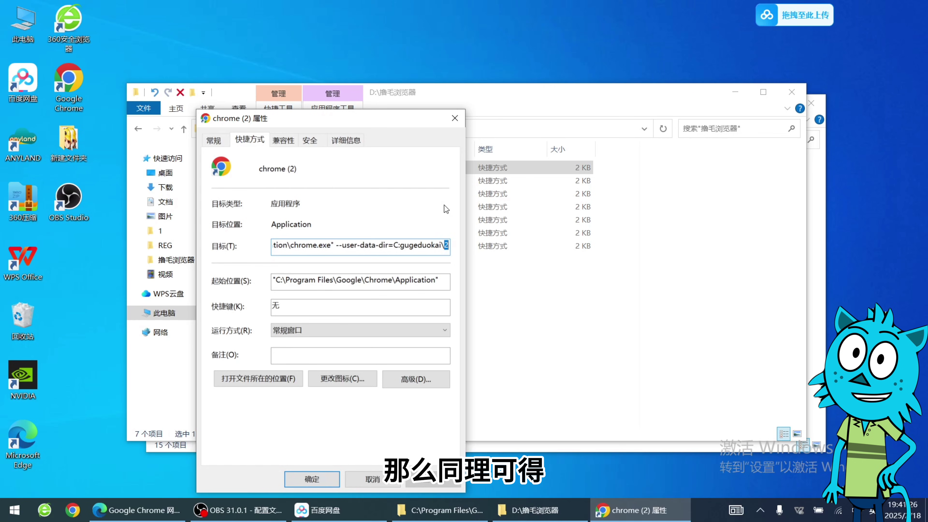
pyautogui.click(454, 119)
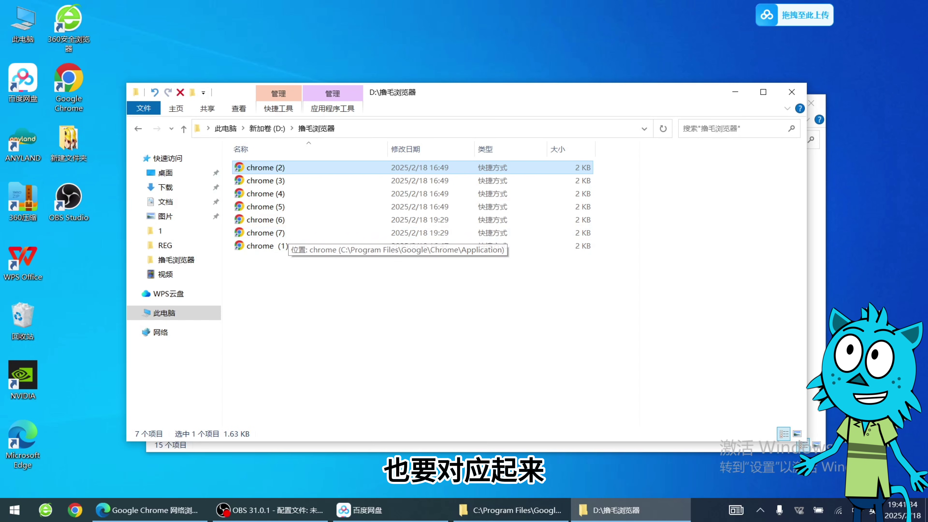
# Return to Chrome's Application folder and open gugeduokai to check which numbered data folders exist
pyautogui.click(511, 510)
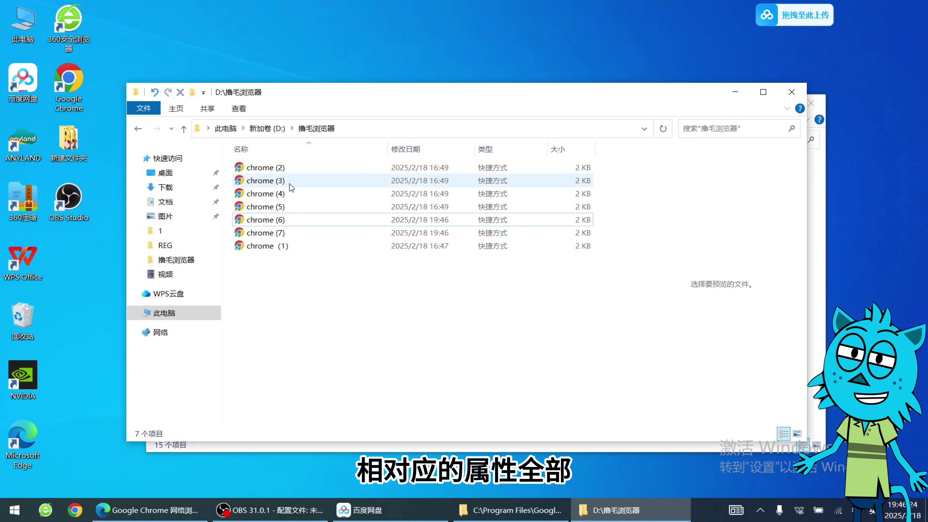
pyautogui.click(542, 500)
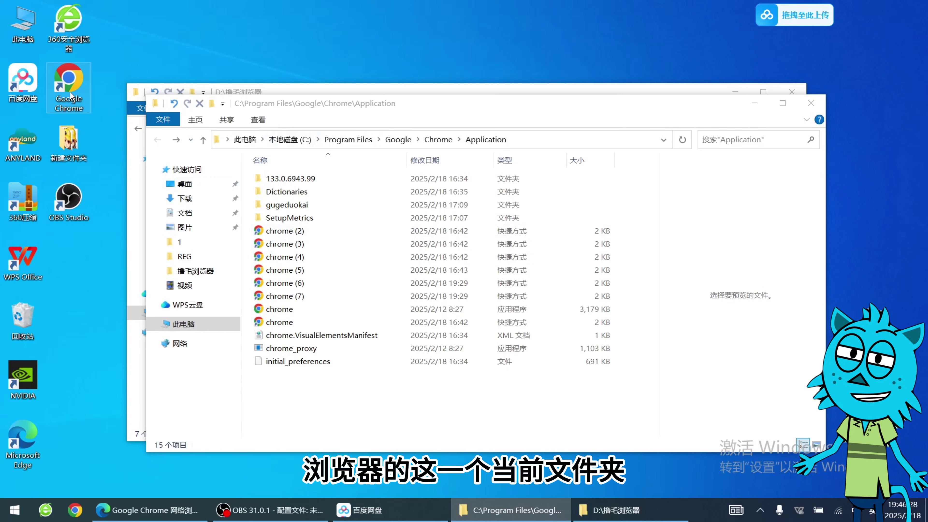
pyautogui.rightClick(68, 82)
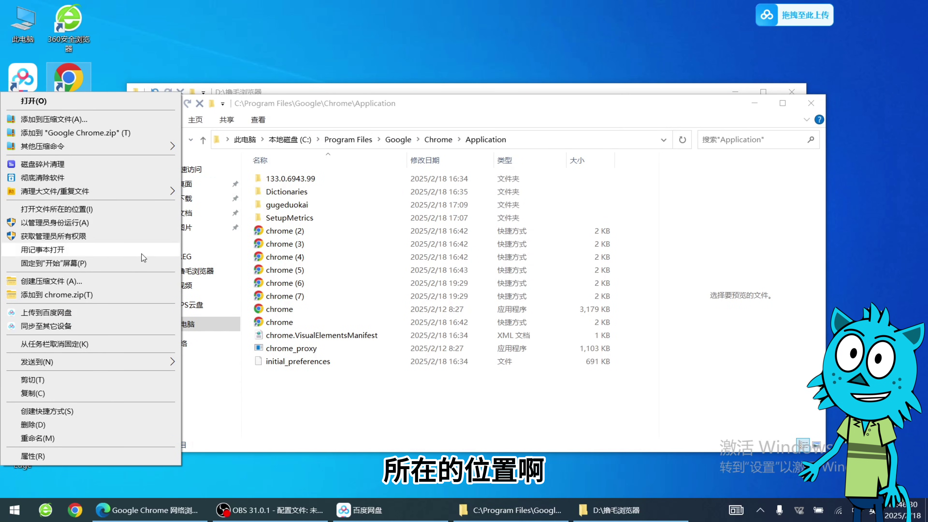
pyautogui.click(340, 432)
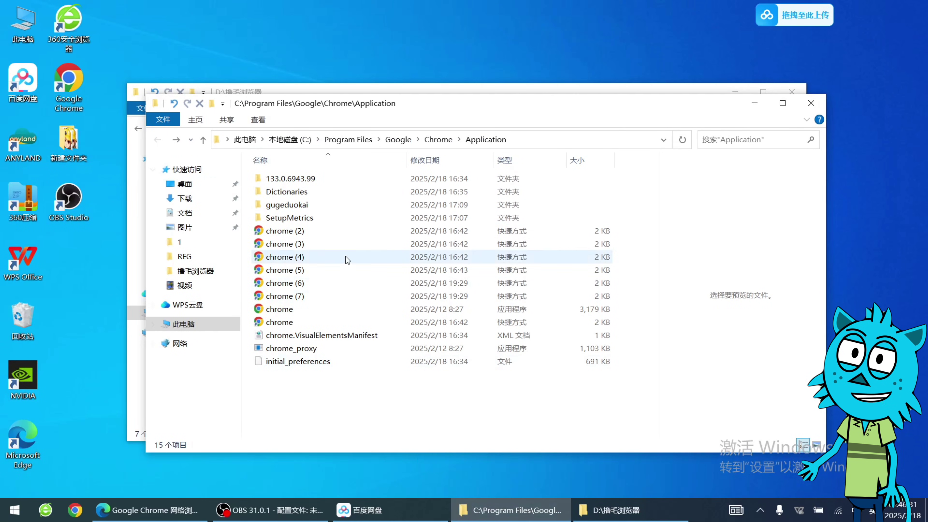
pyautogui.doubleClick(302, 205)
pyautogui.rightClick(309, 261)
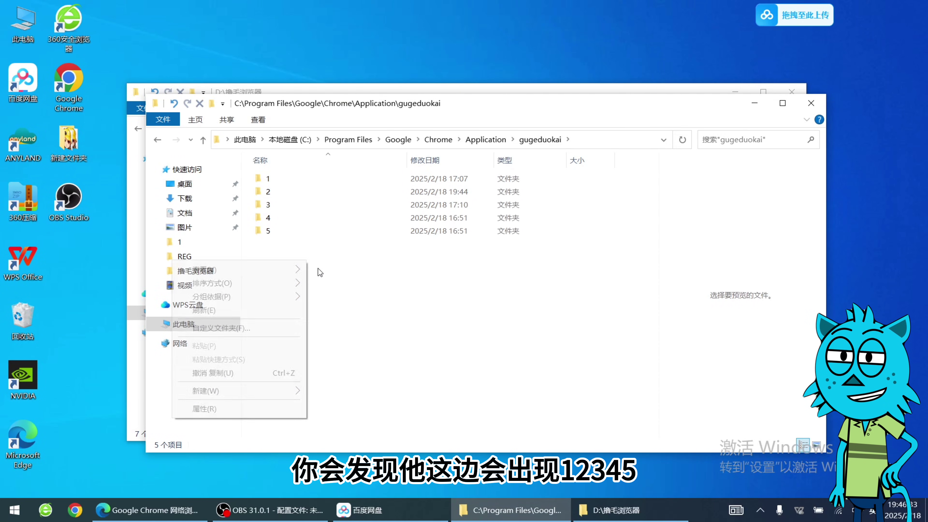
pyautogui.click(380, 310)
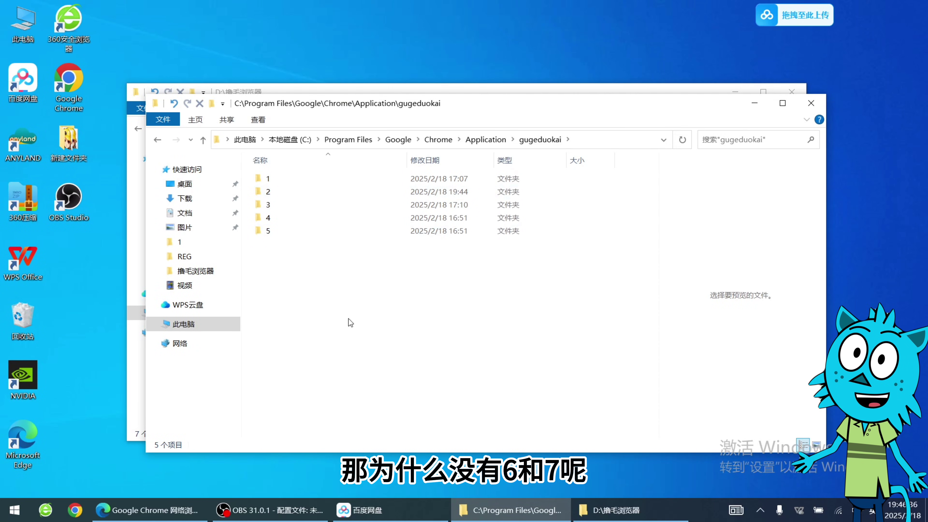
# Bring back the D:\撸毛浏览器 folder and close the gugeduokai folder window
pyautogui.click(593, 499)
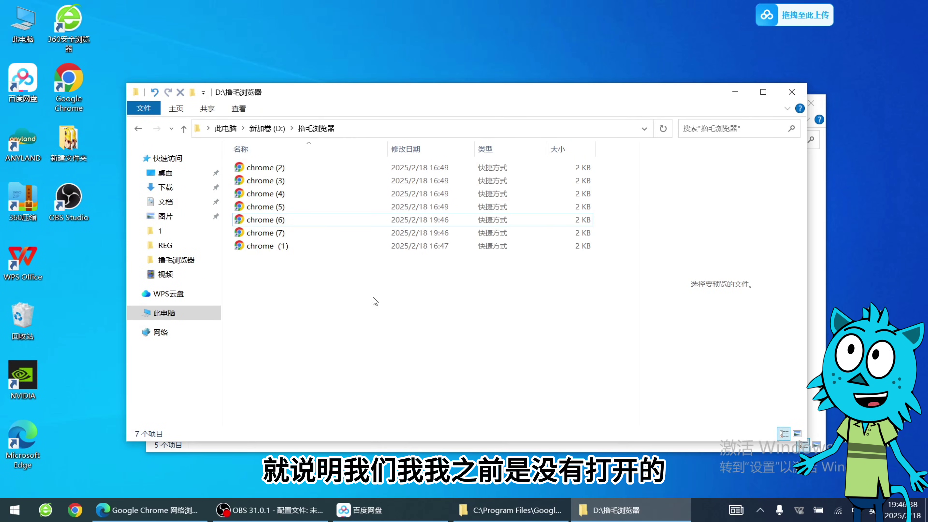
pyautogui.click(817, 267)
pyautogui.click(811, 103)
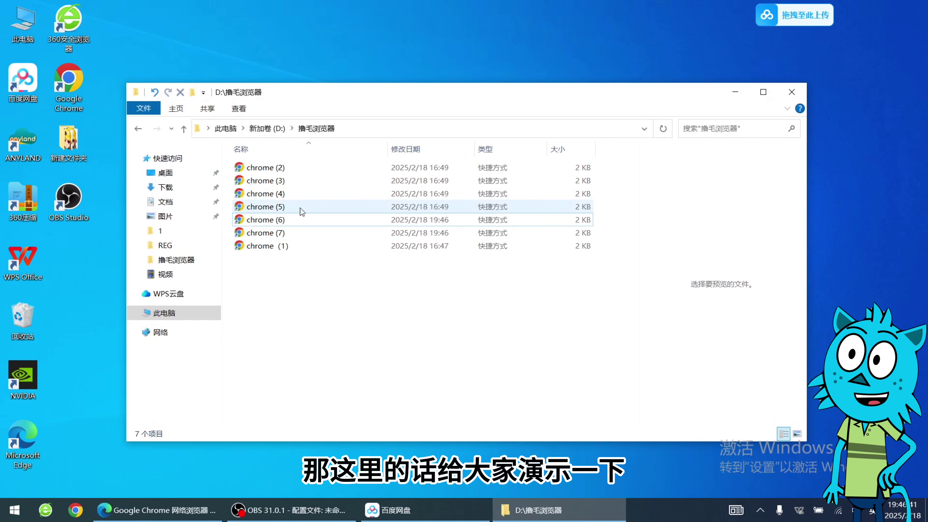
# Launch the chrome (6) shortcut, decline signing in, acknowledge the ad privacy notice, and close the browser
pyautogui.doubleClick(274, 221)
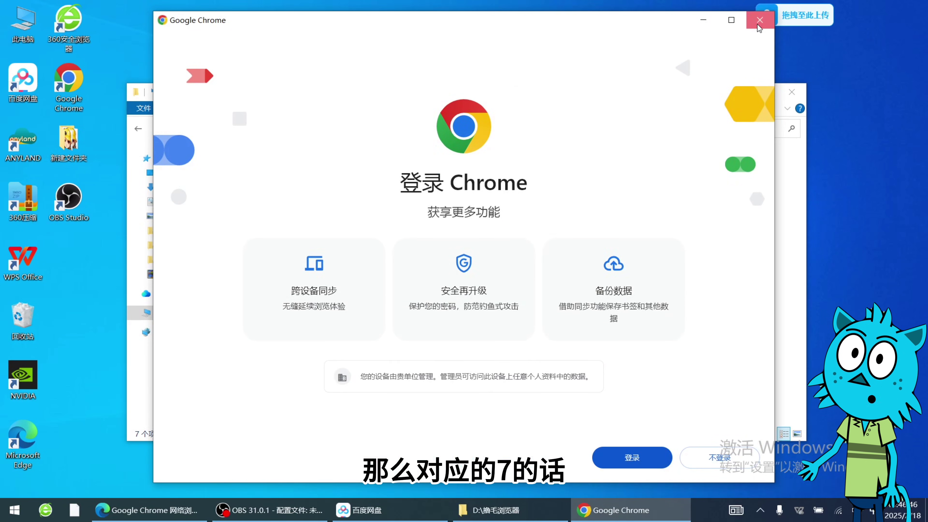
pyautogui.click(719, 457)
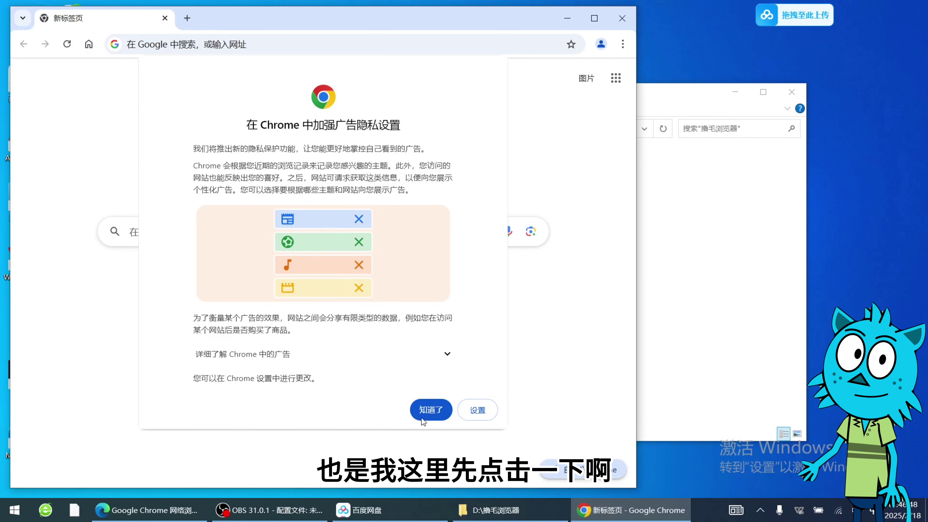
pyautogui.click(428, 411)
pyautogui.click(621, 18)
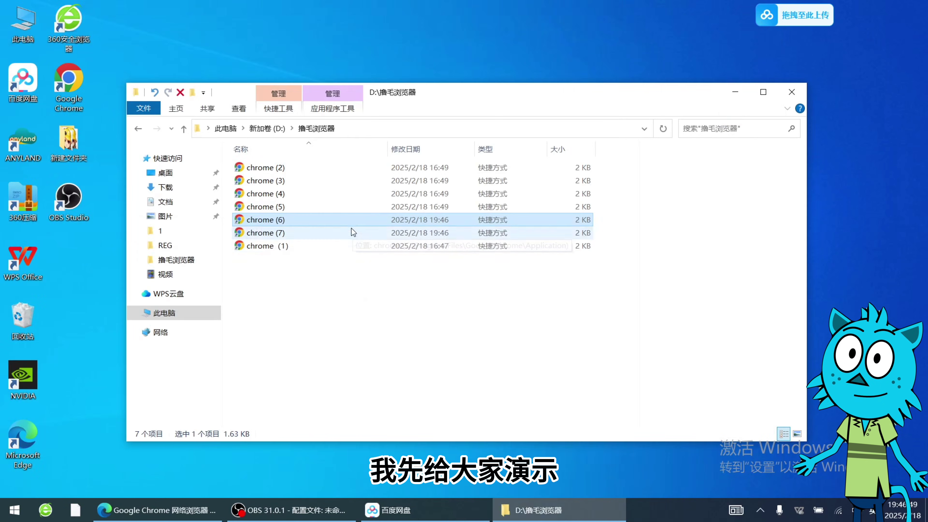
# Launch the chrome (7) shortcut, dismiss the sign-in screen and the ad privacy notice, and close the browser
pyautogui.doubleClick(285, 236)
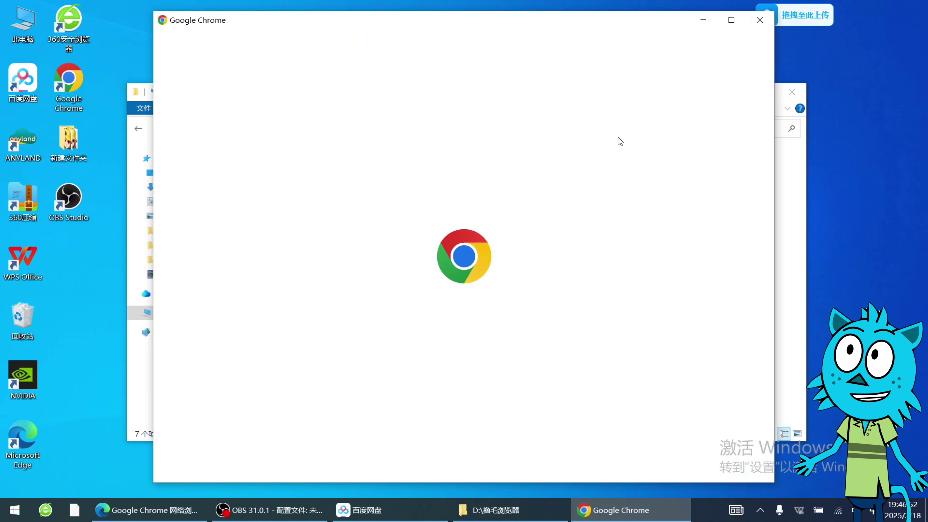
pyautogui.click(757, 26)
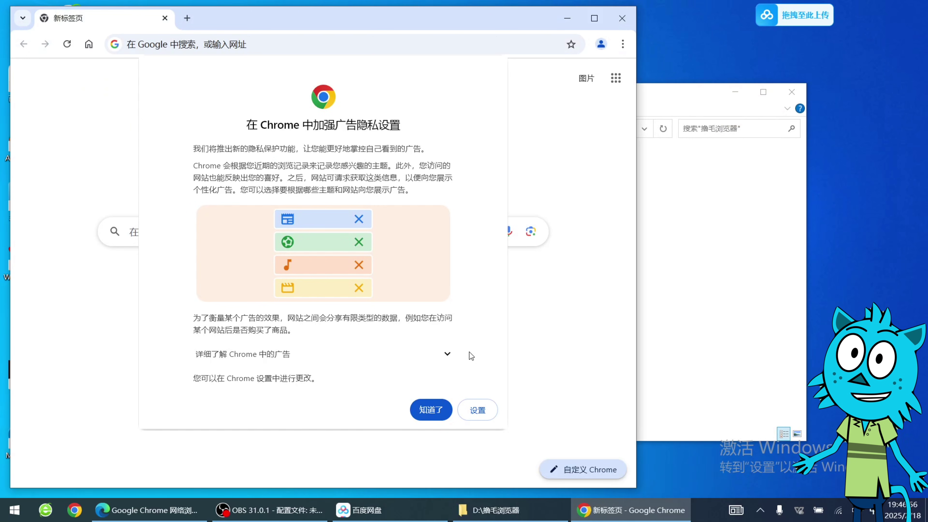
pyautogui.click(431, 410)
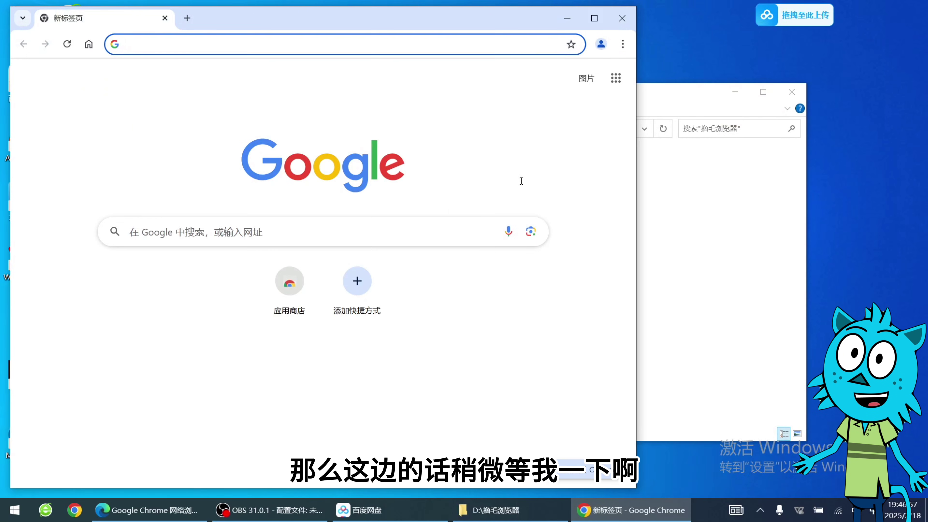
pyautogui.click(622, 19)
pyautogui.click(366, 358)
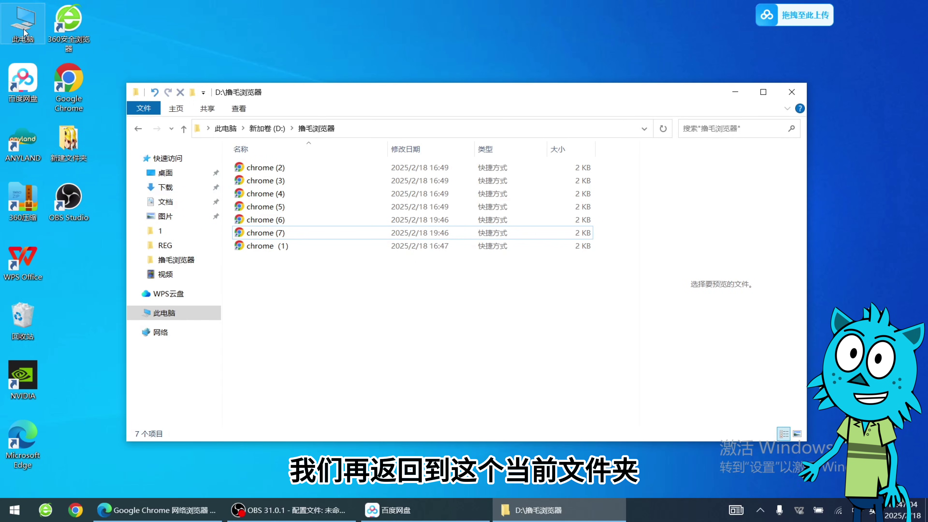
# Open the Google Chrome desktop shortcut's file location and check the numbered data folders inside gugeduokai
pyautogui.rightClick(66, 90)
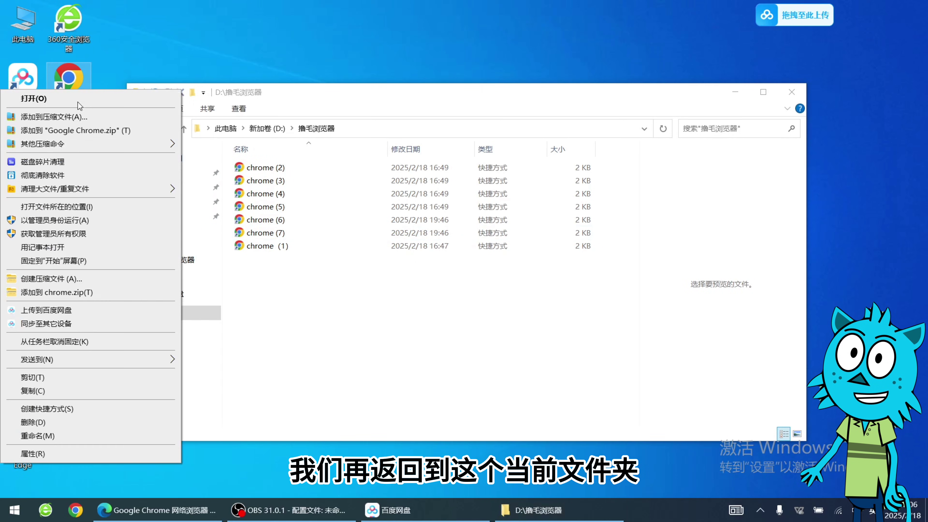
pyautogui.click(82, 79)
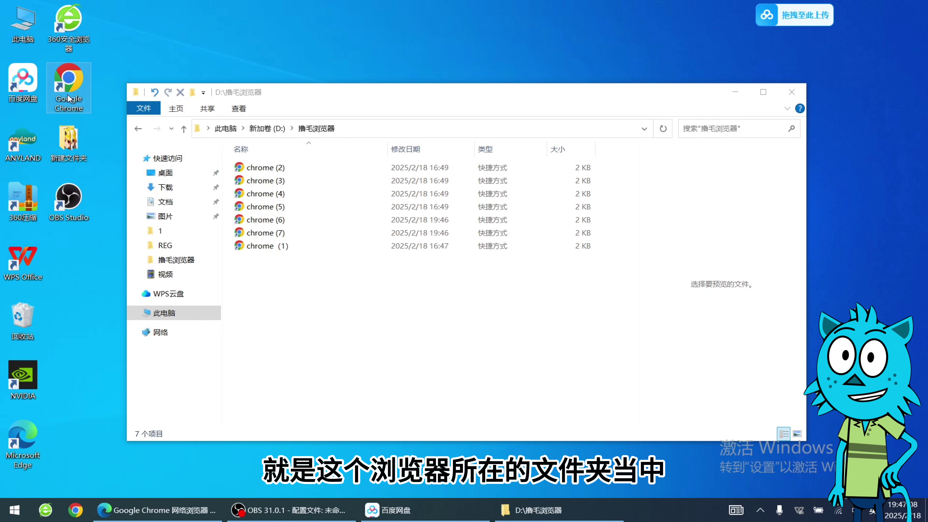
pyautogui.rightClick(69, 86)
pyautogui.click(73, 212)
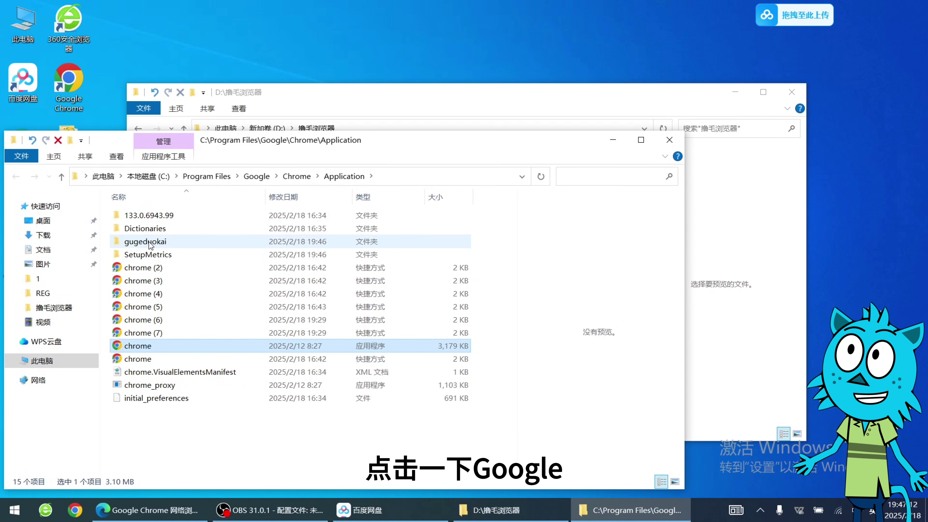
pyautogui.doubleClick(149, 243)
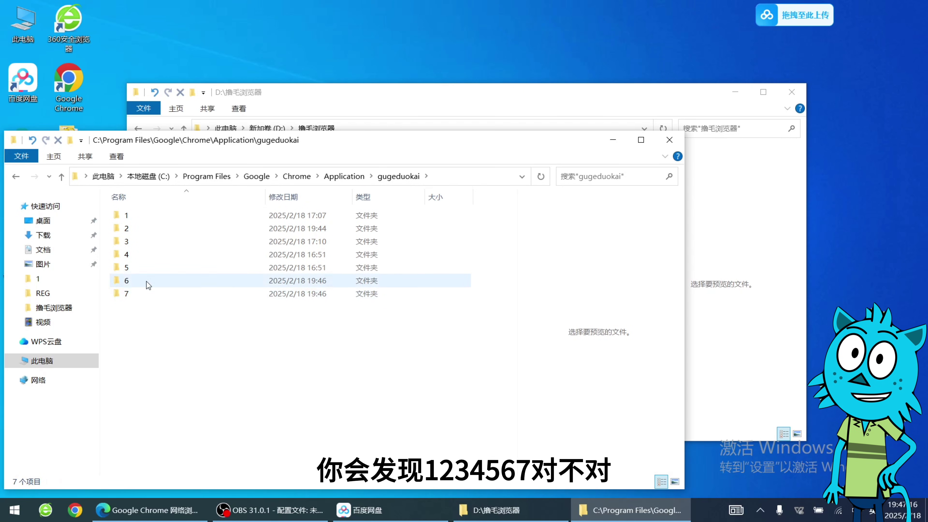
# Launch the chrome (1) shortcut from the D:\撸毛浏览器 folder and open the Chrome Web Store in that browser
pyautogui.moveTo(474, 150); pyautogui.dragTo(612, 125)
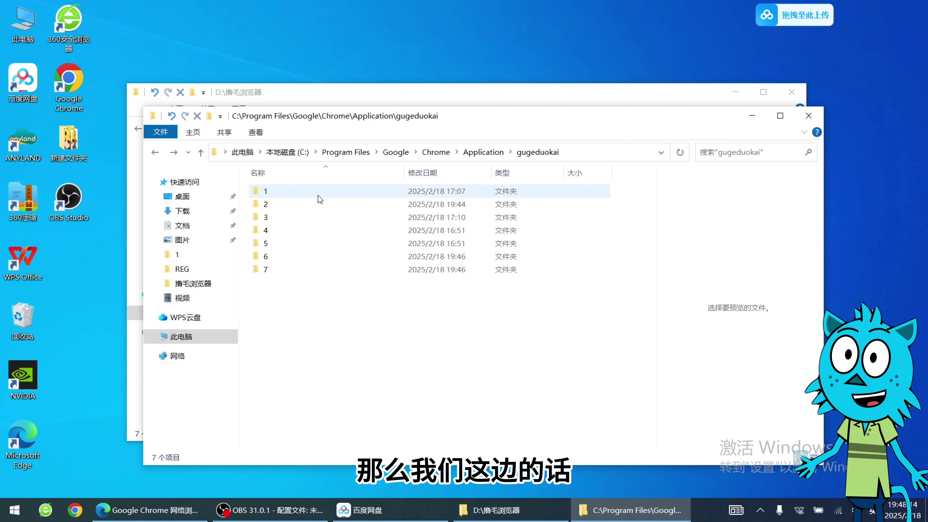
pyautogui.click(492, 511)
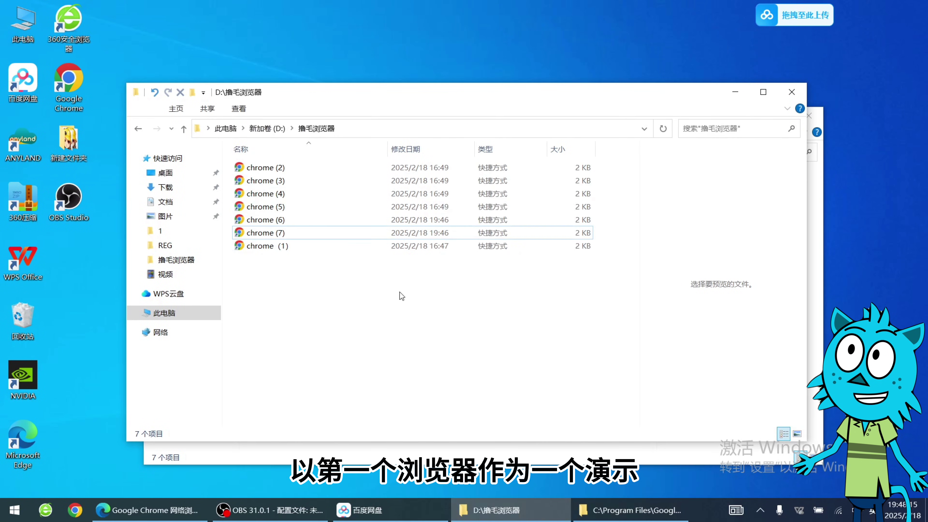
pyautogui.doubleClick(272, 242)
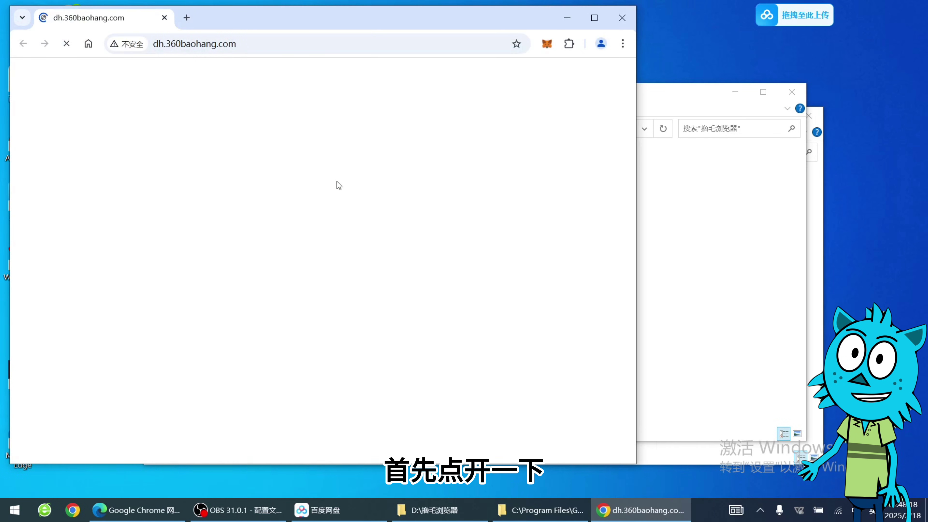
pyautogui.click(622, 43)
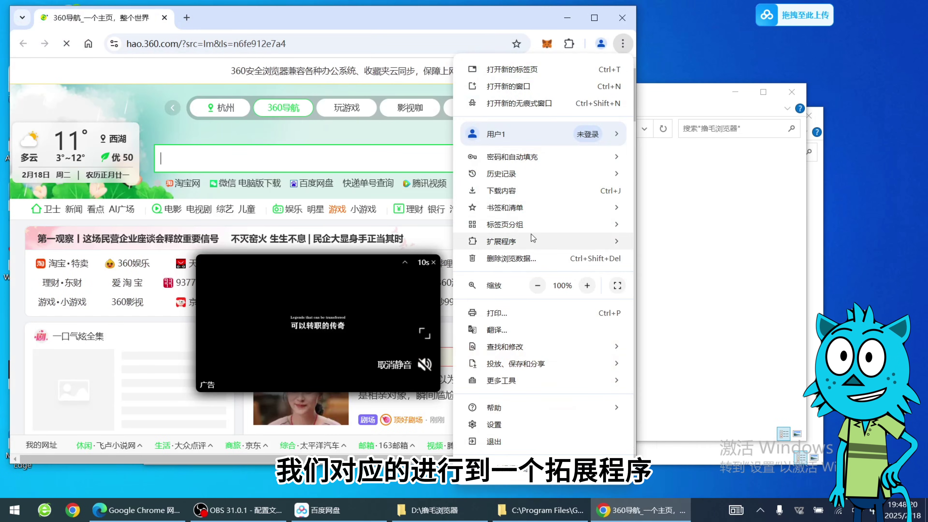
pyautogui.moveTo(518, 241)
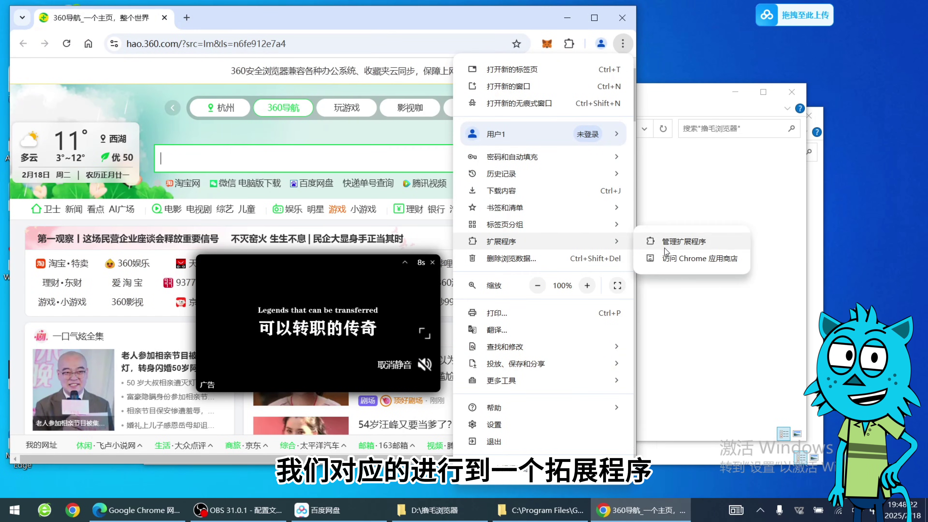
pyautogui.click(682, 259)
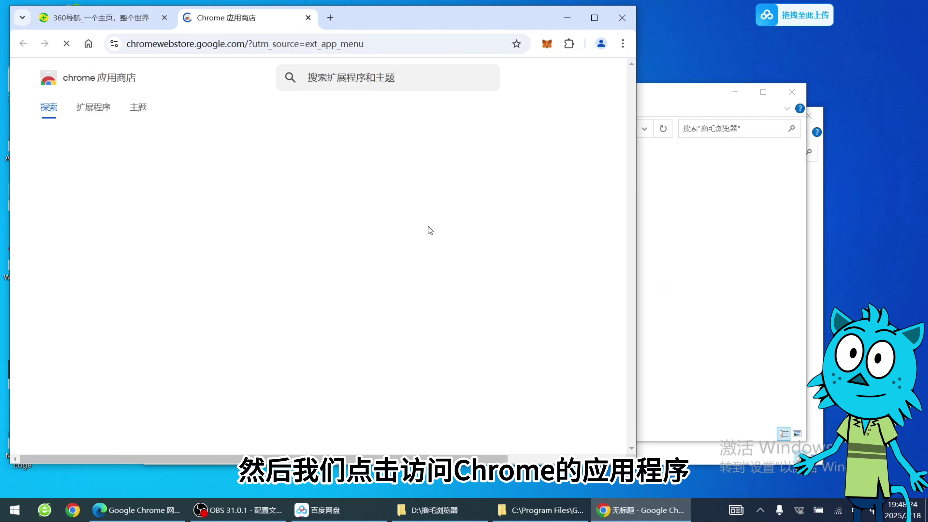
# Search the Chrome Web Store for okx and open the 欧易 Web3 钱包 extension page
pyautogui.click(380, 74)
pyautogui.write('okx')
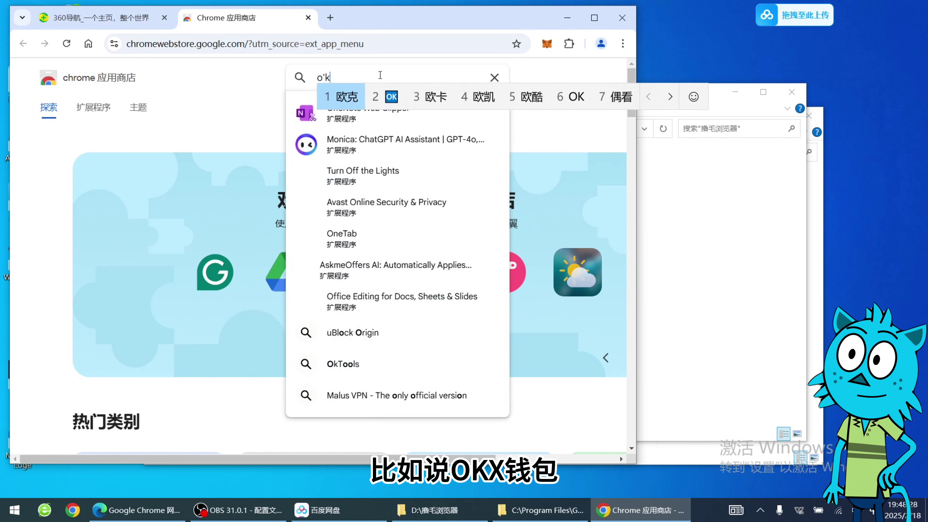
pyautogui.press('Return')
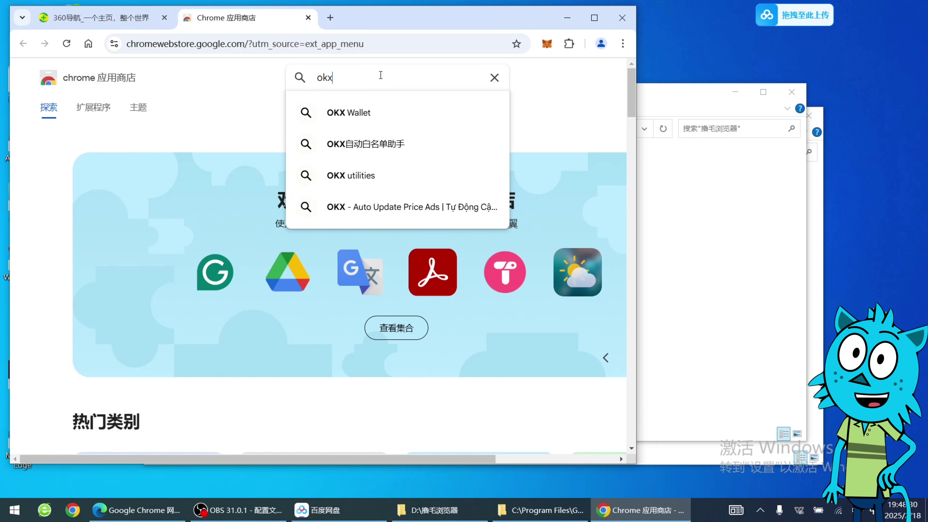
pyautogui.click(382, 107)
pyautogui.click(410, 171)
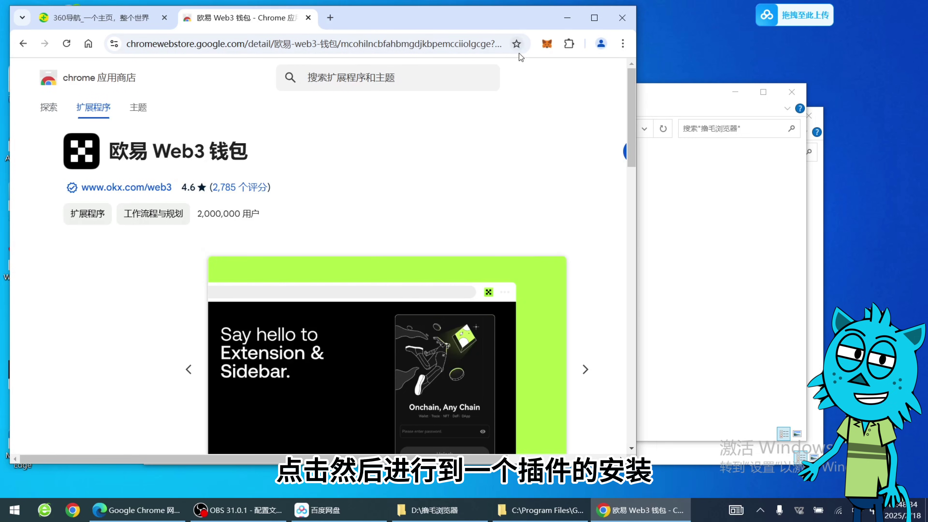
# Add the 欧易 Web3 钱包 extension to Chrome and dismiss the installation notice
pyautogui.moveTo(281, 459); pyautogui.dragTo(389, 459)
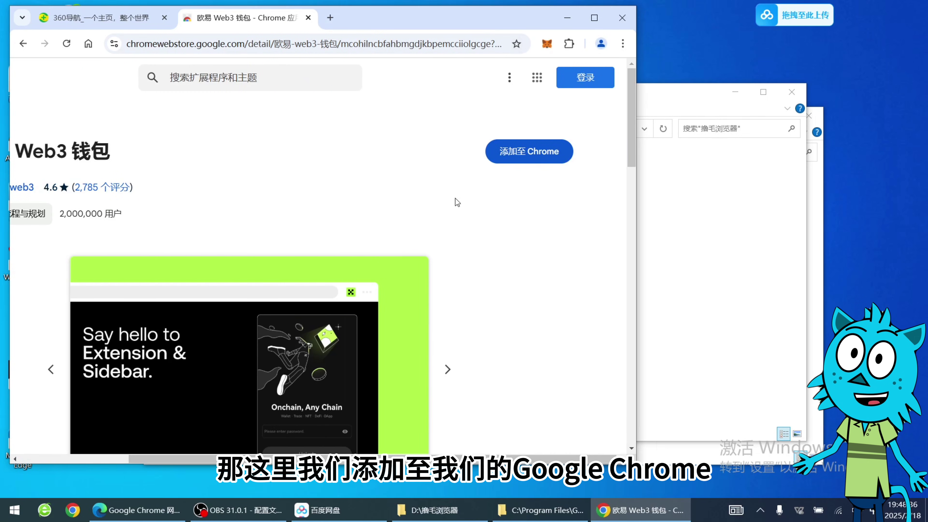
pyautogui.click(516, 161)
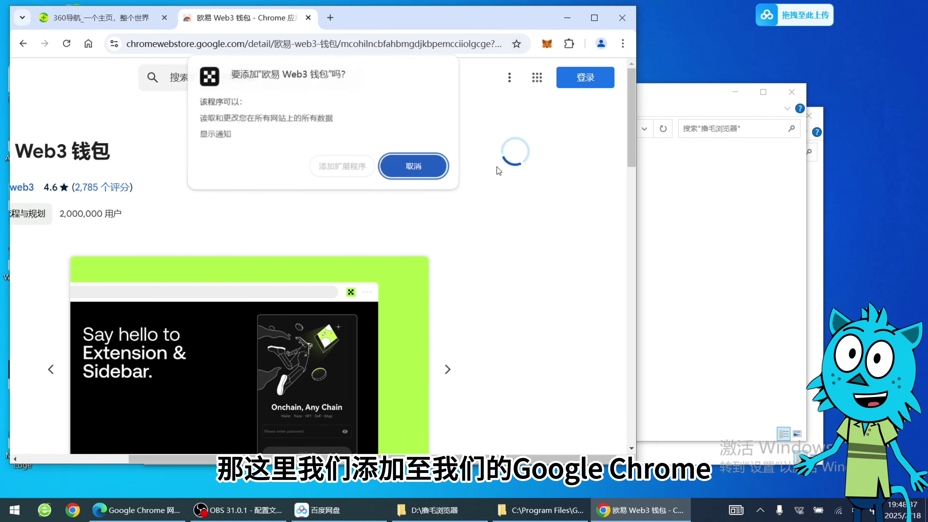
pyautogui.click(359, 167)
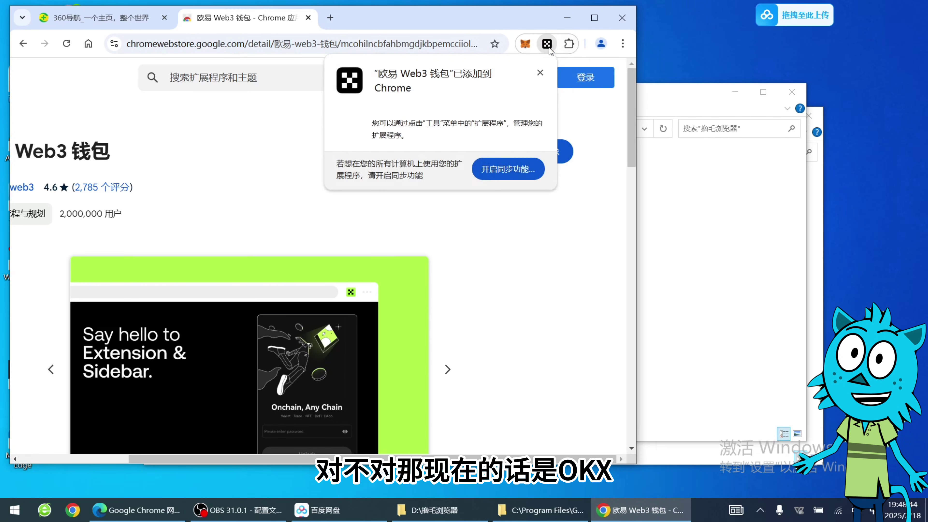
pyautogui.click(540, 72)
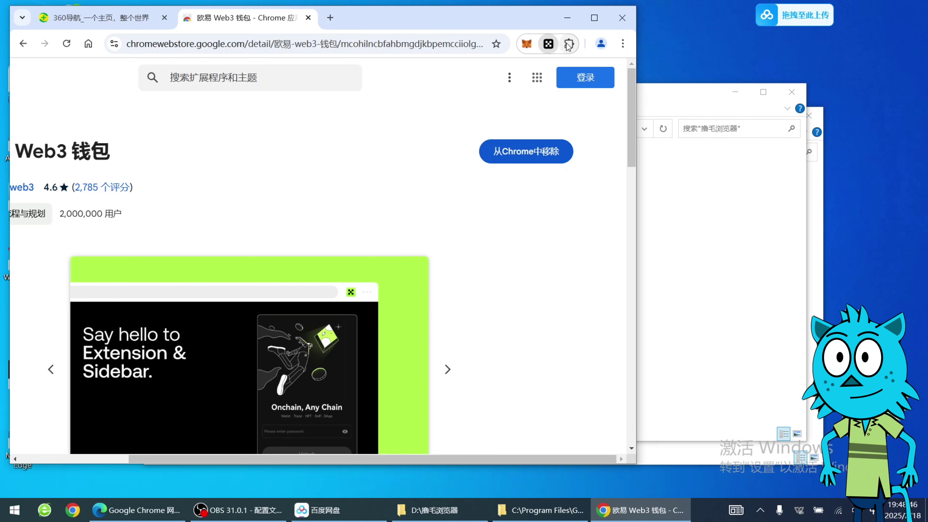
# Pin the 欧易 Web3 钱包 extension beside the address bar and close the browser and the OKX Wallet window
pyautogui.click(569, 43)
pyautogui.click(574, 57)
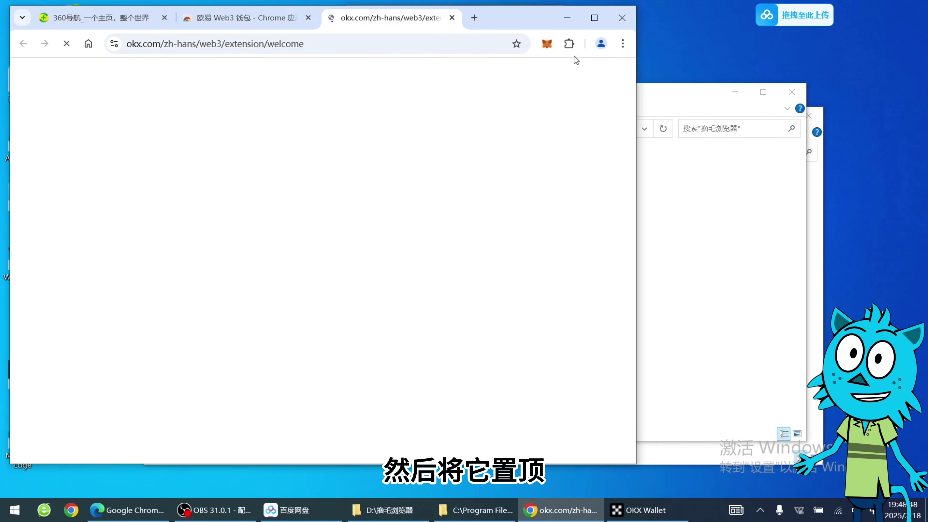
pyautogui.click(569, 44)
pyautogui.click(527, 152)
pyautogui.click(381, 151)
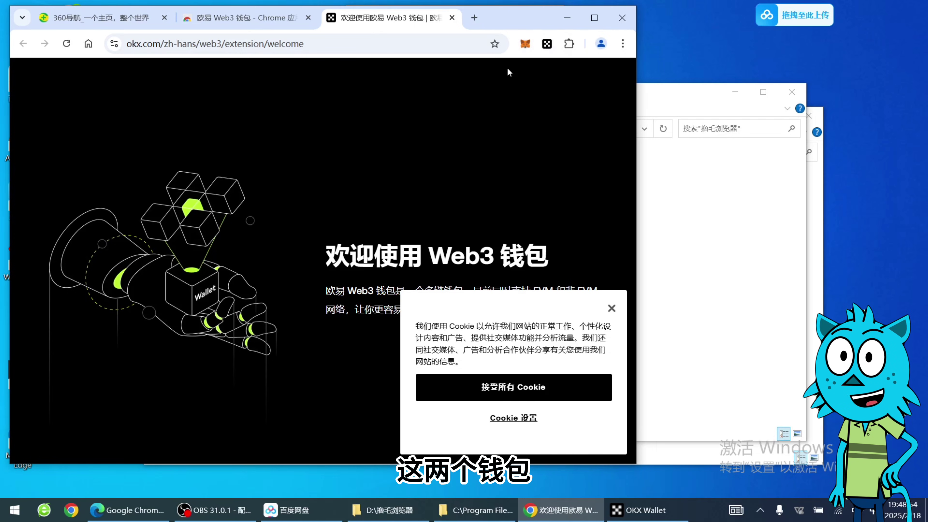
pyautogui.click(621, 18)
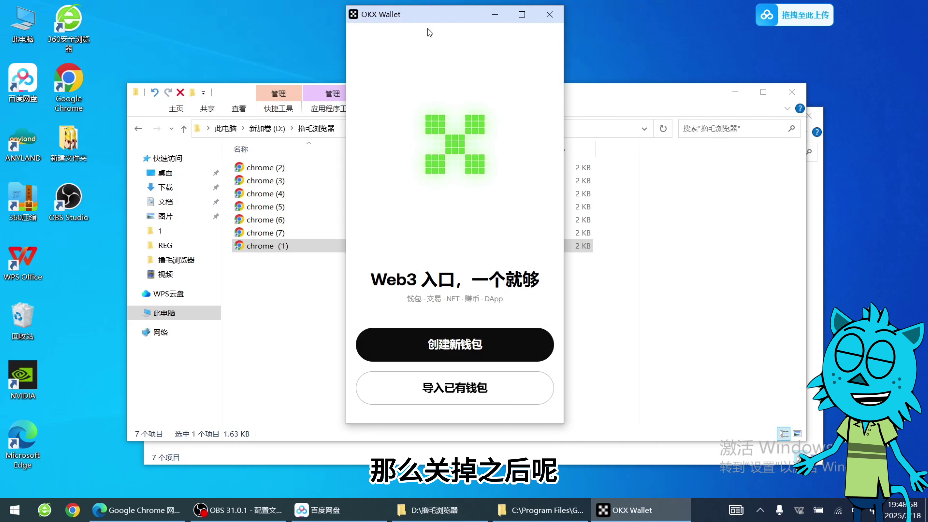
pyautogui.click(550, 14)
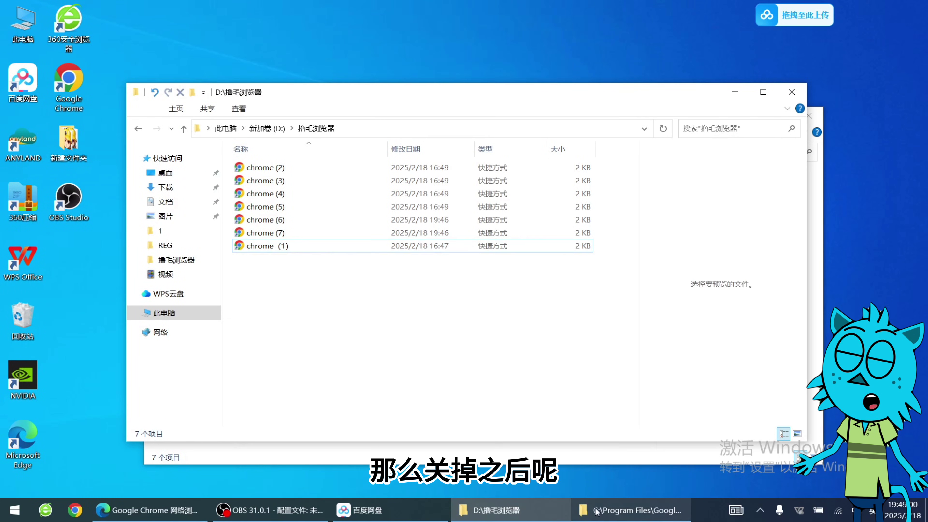
# Open data folder 1 inside gugeduokai and copy its Default folder
pyautogui.click(636, 509)
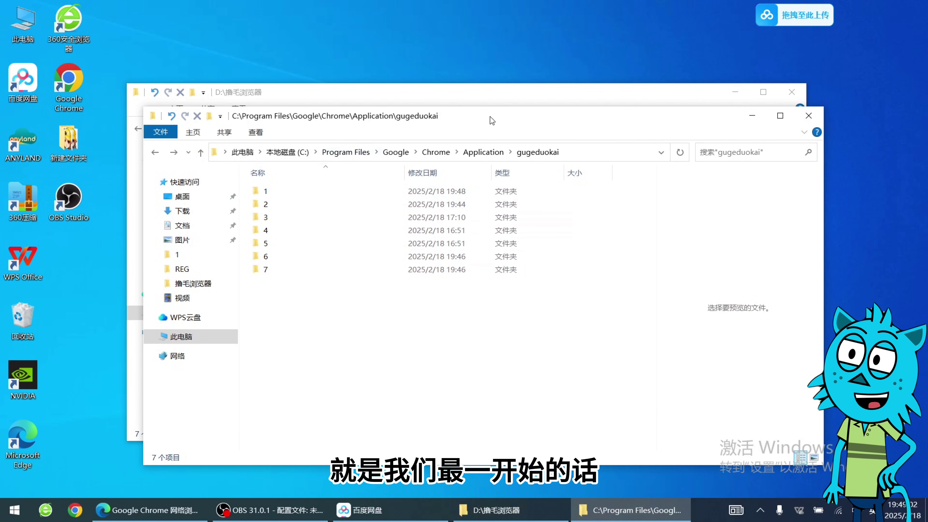
pyautogui.moveTo(493, 115); pyautogui.dragTo(491, 145)
pyautogui.click(151, 178)
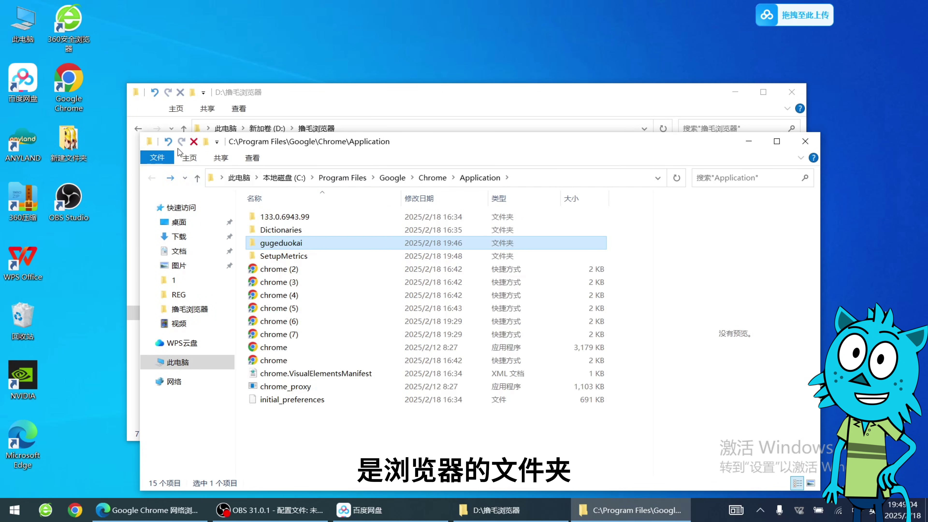
pyautogui.doubleClick(274, 245)
pyautogui.doubleClick(275, 218)
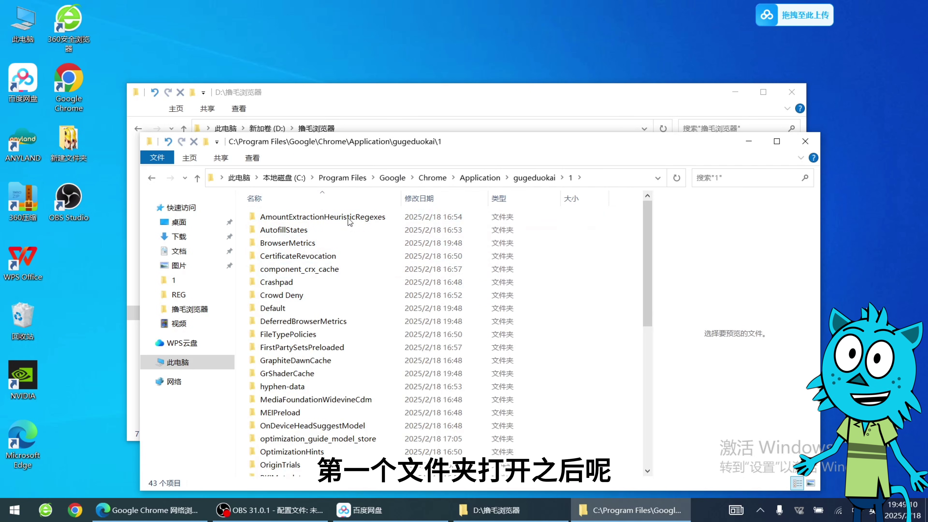
pyautogui.scroll(-7, 270, 285)
pyautogui.scroll(7, 277, 292)
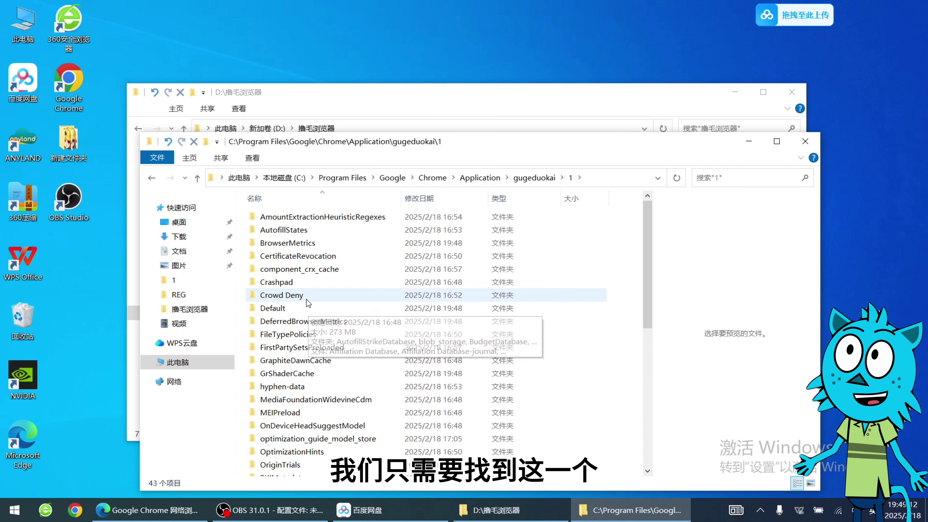
pyautogui.click(257, 309)
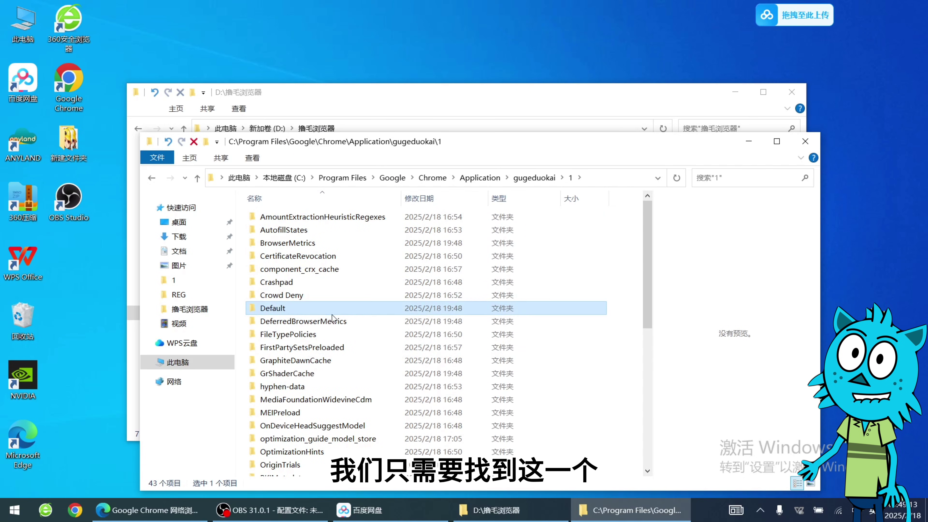
pyautogui.rightClick(291, 312)
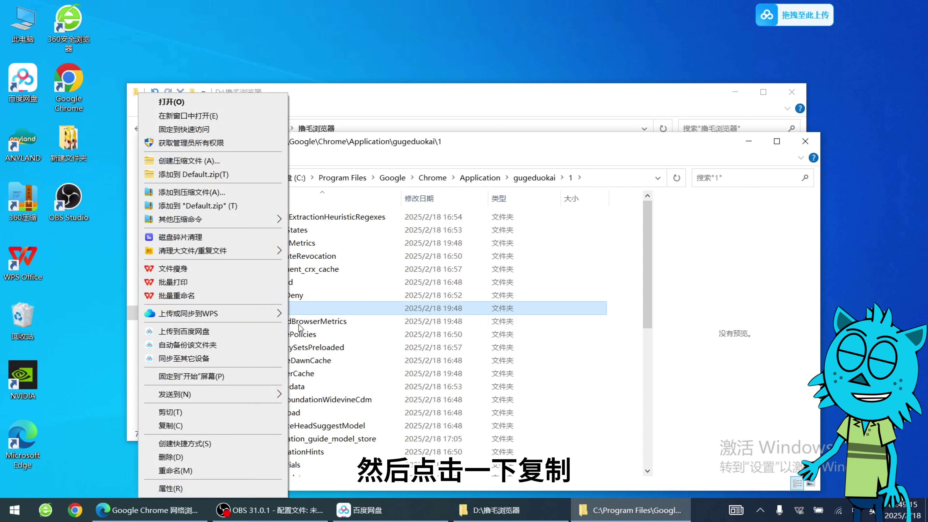
pyautogui.click(200, 426)
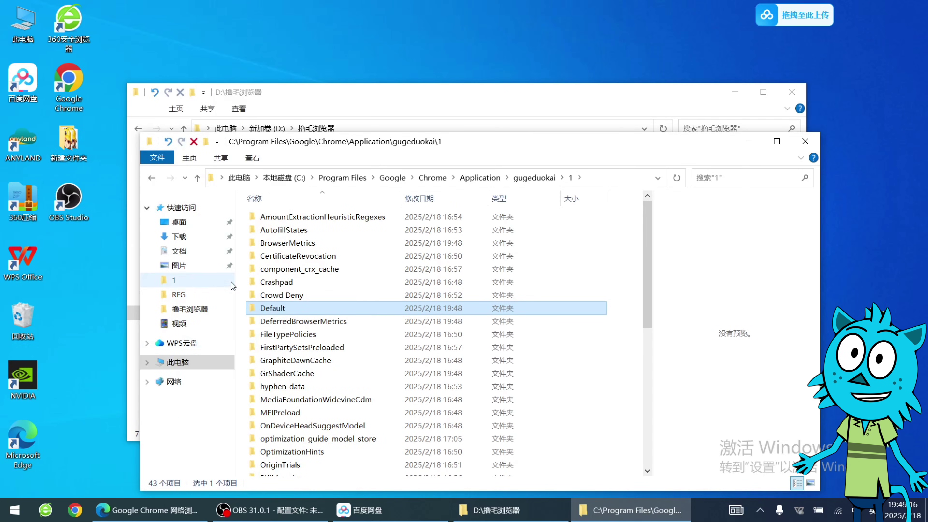
# Try to paste the copied Default folder onto data folder 6 in gugeduokai, and cancel the transfer
pyautogui.click(153, 182)
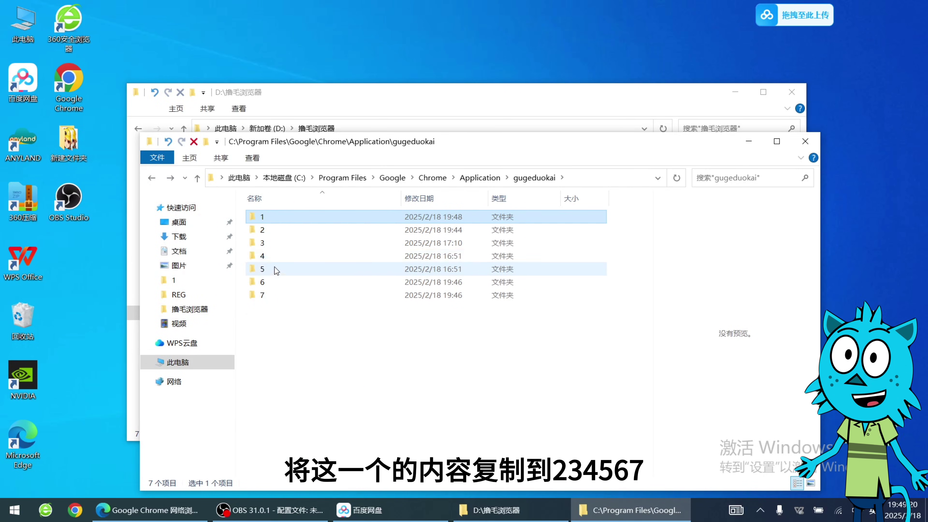
pyautogui.click(283, 331)
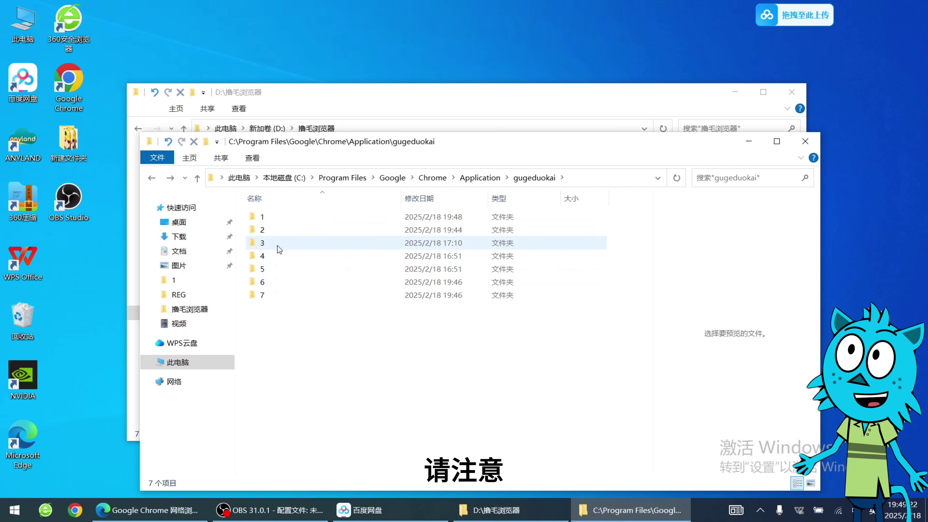
pyautogui.doubleClick(263, 230)
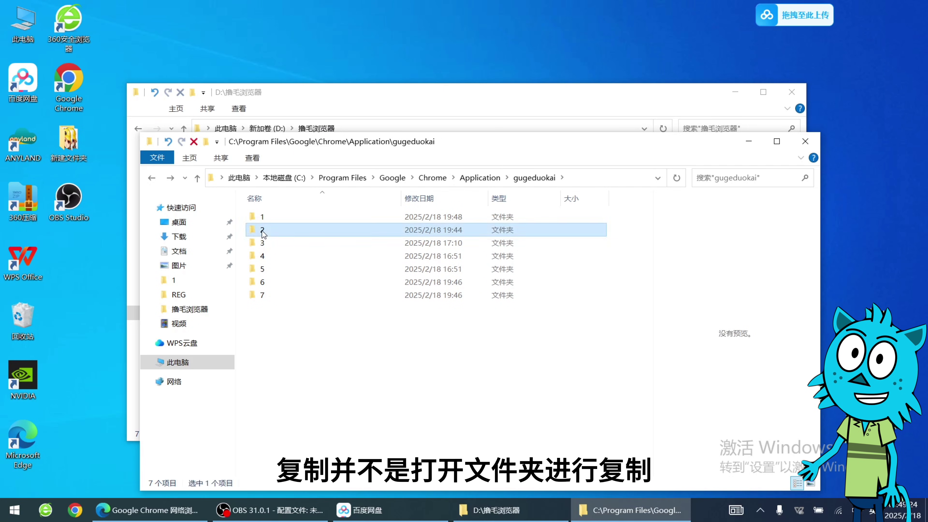
pyautogui.click(150, 178)
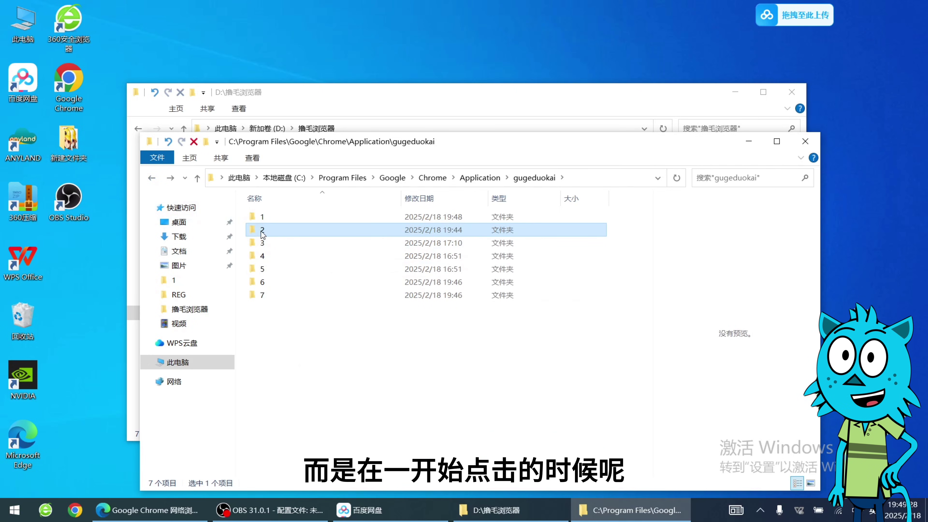
pyautogui.click(263, 281)
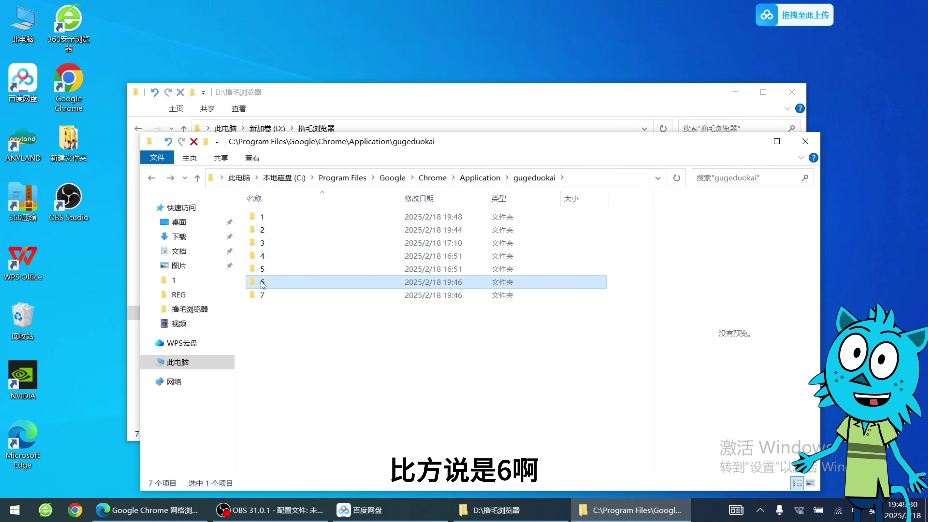
pyautogui.rightClick(262, 283)
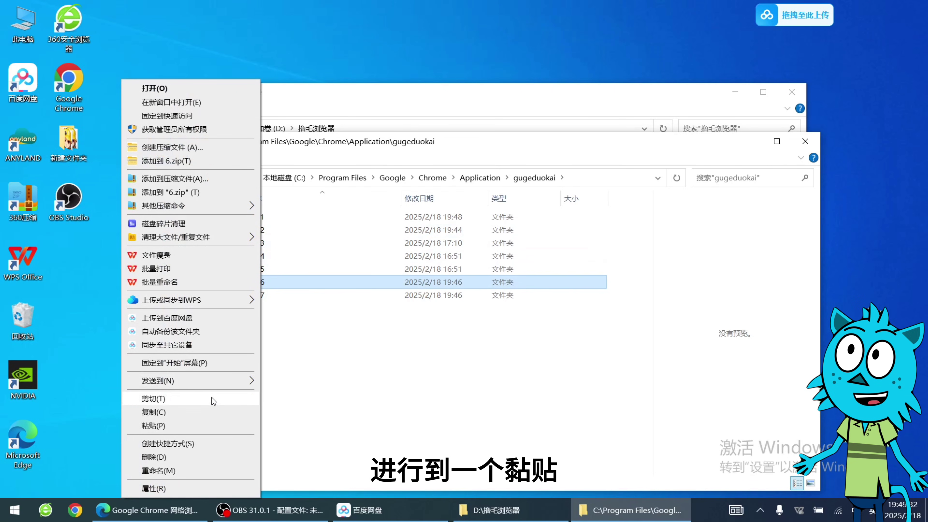
pyautogui.click(195, 425)
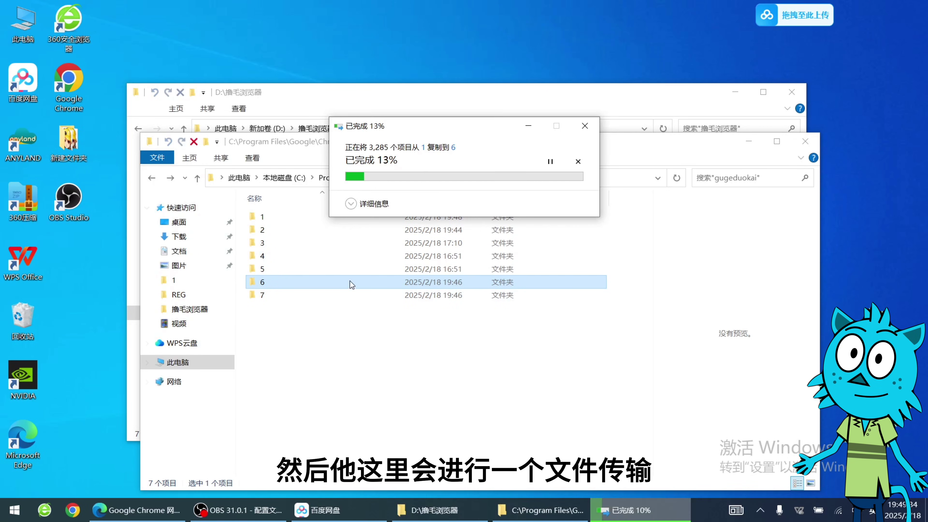
pyautogui.click(578, 161)
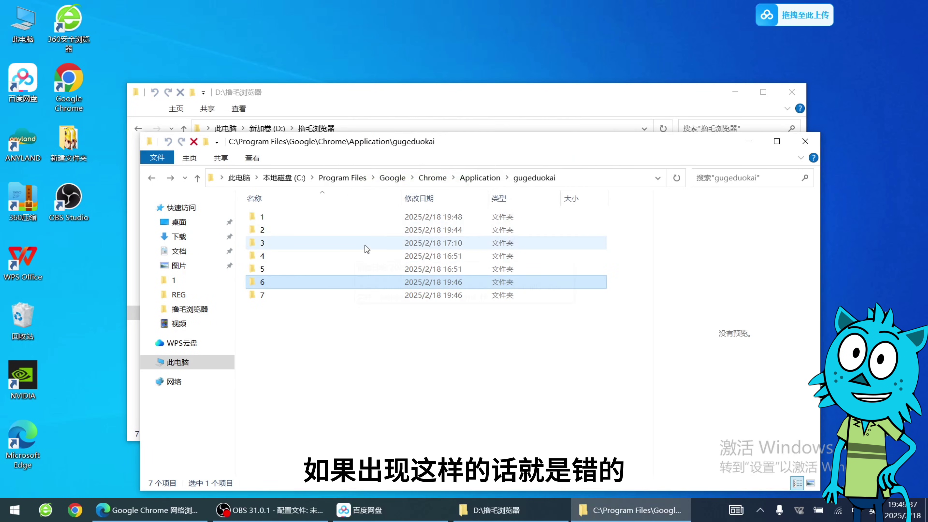
# Start pasting the Default folder into data folder 6 once more and cancel the copying
pyautogui.rightClick(264, 285)
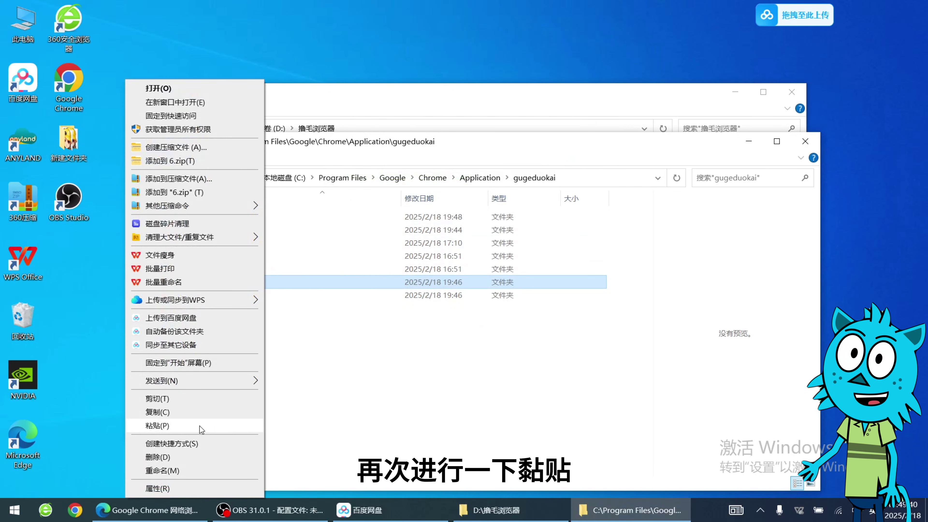
pyautogui.click(201, 429)
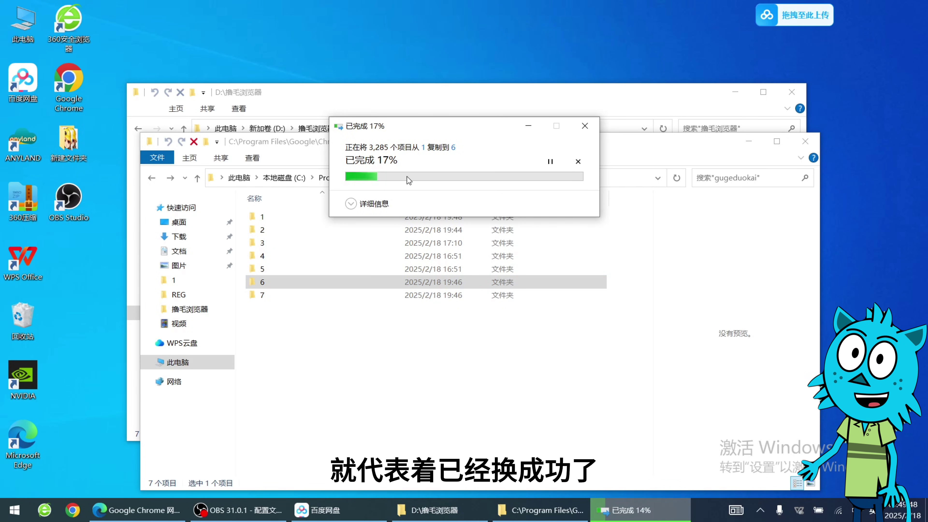
pyautogui.click(578, 161)
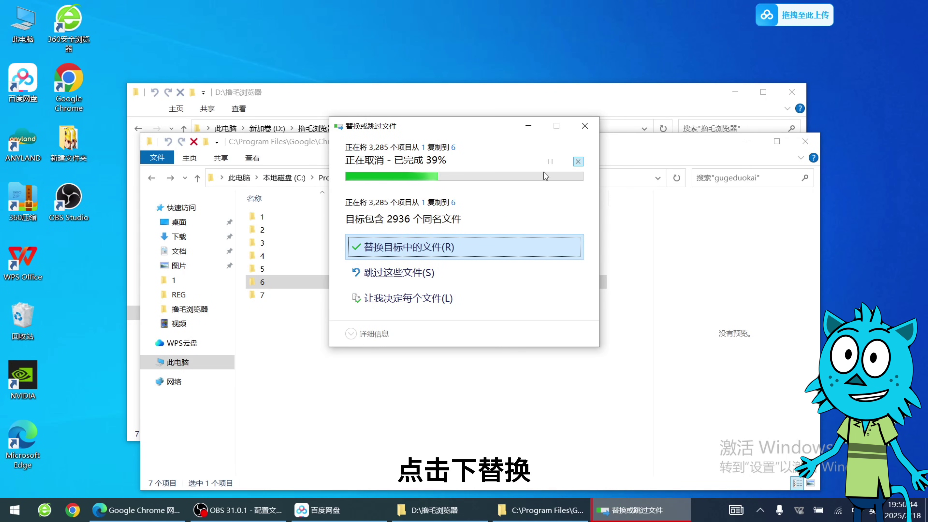
# Replace the same-named files in data folder 6, launch chrome (6) to check its OKX wallet extension, and close the browser
pyautogui.click(417, 244)
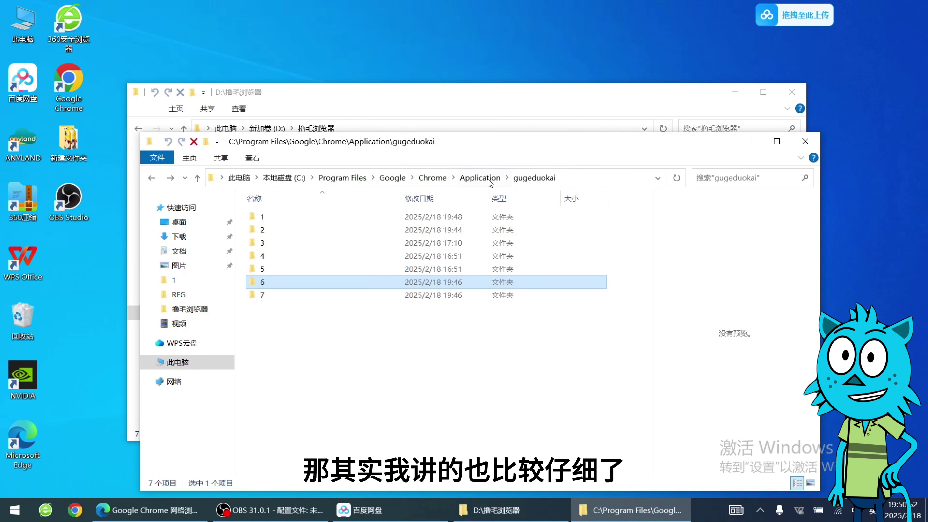
pyautogui.click(419, 100)
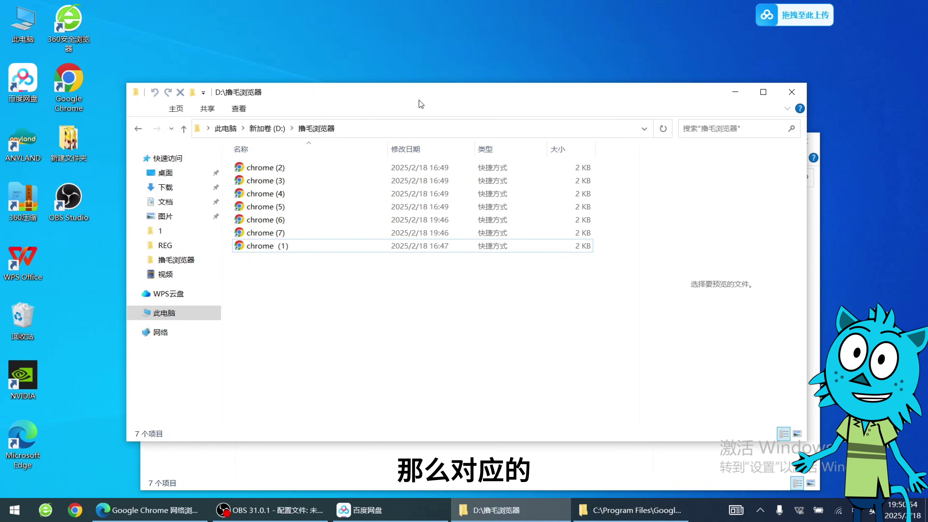
pyautogui.doubleClick(280, 221)
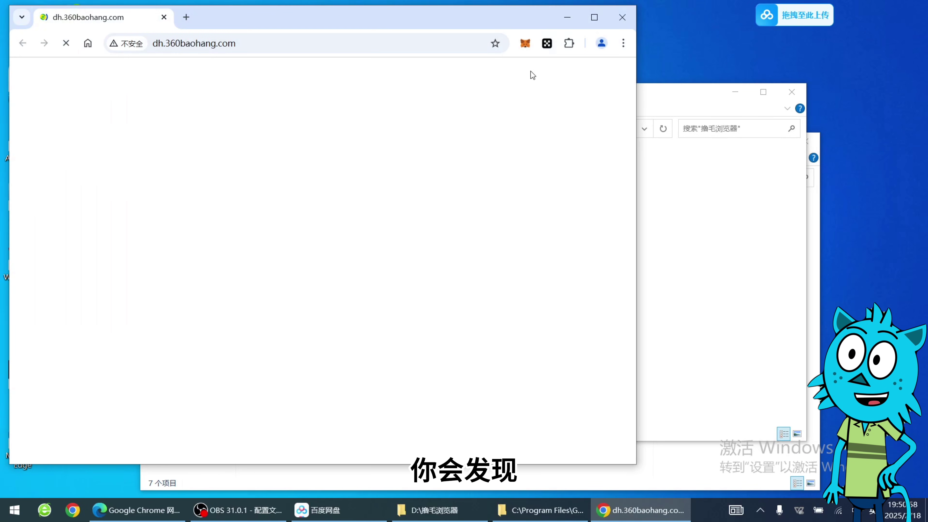
pyautogui.click(545, 45)
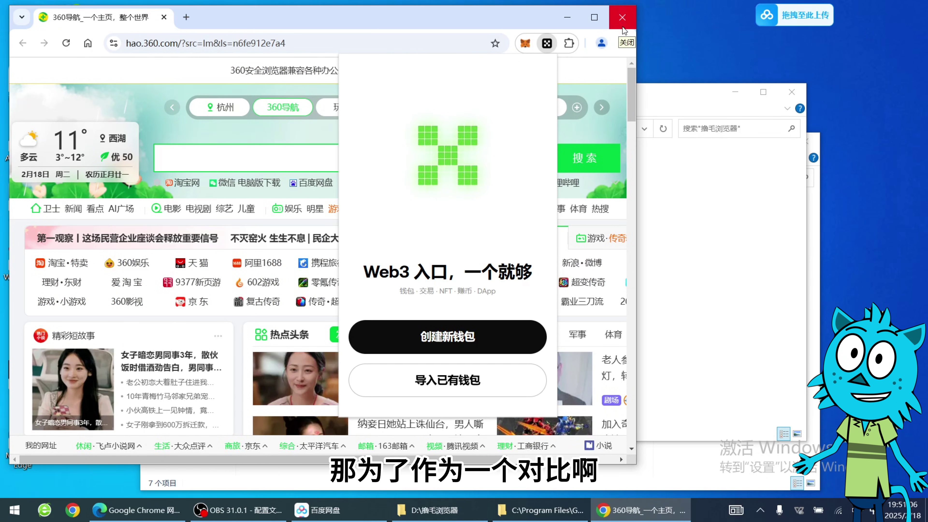
pyautogui.click(622, 17)
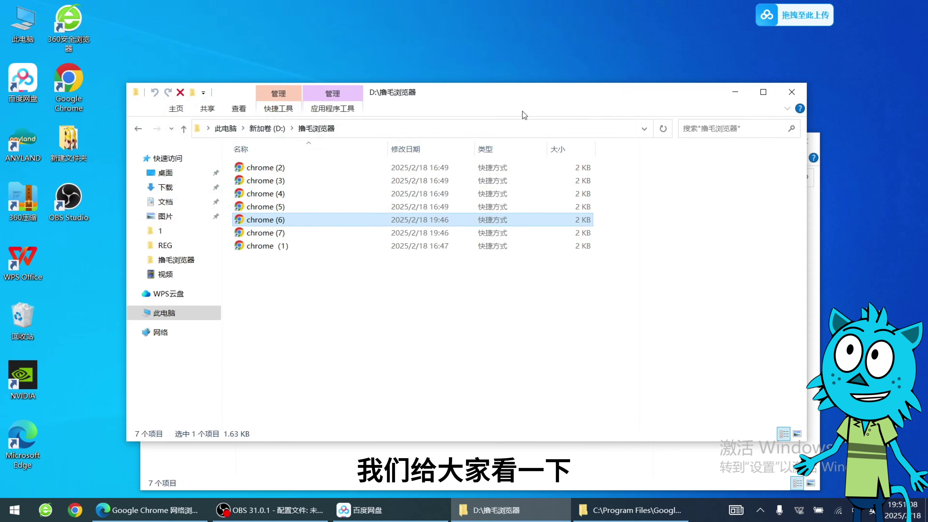
# Launch chrome (7) to compare its extensions with those of chrome (6), and close the browser
pyautogui.doubleClick(278, 235)
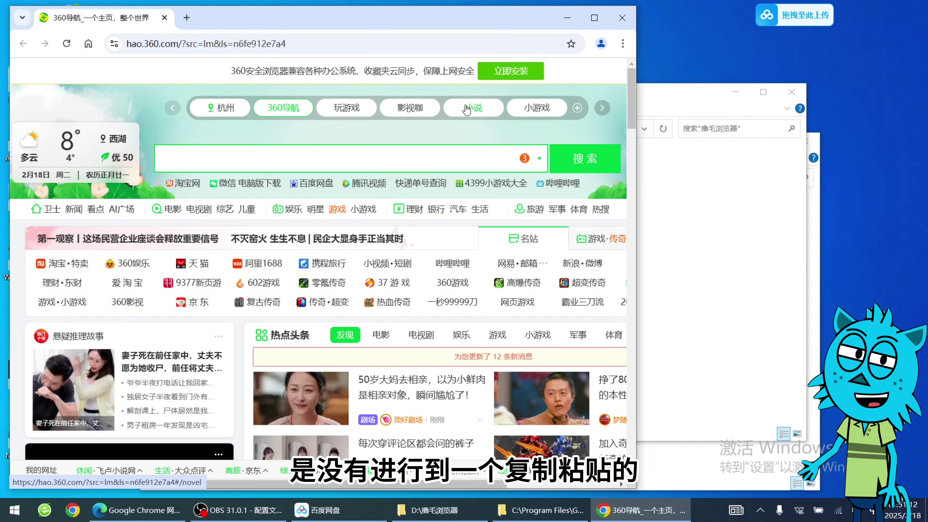
pyautogui.click(622, 17)
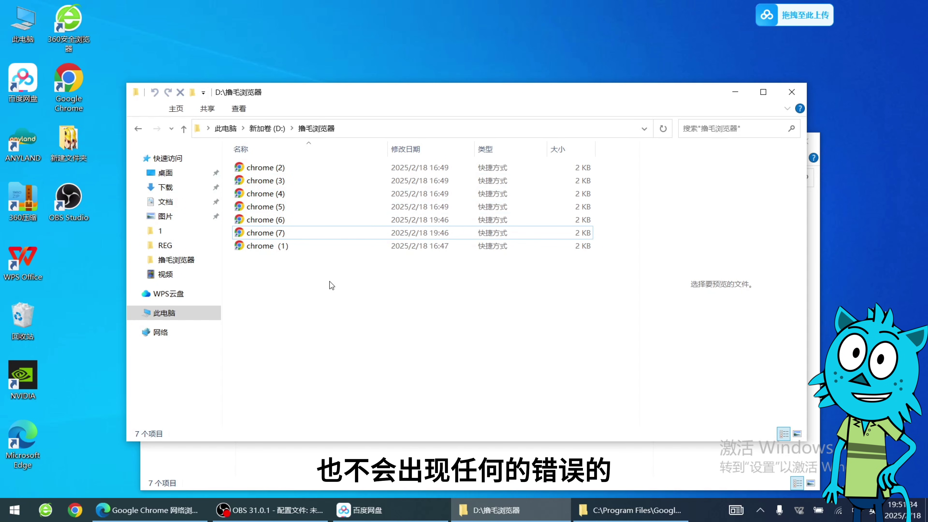
pyautogui.click(271, 510)
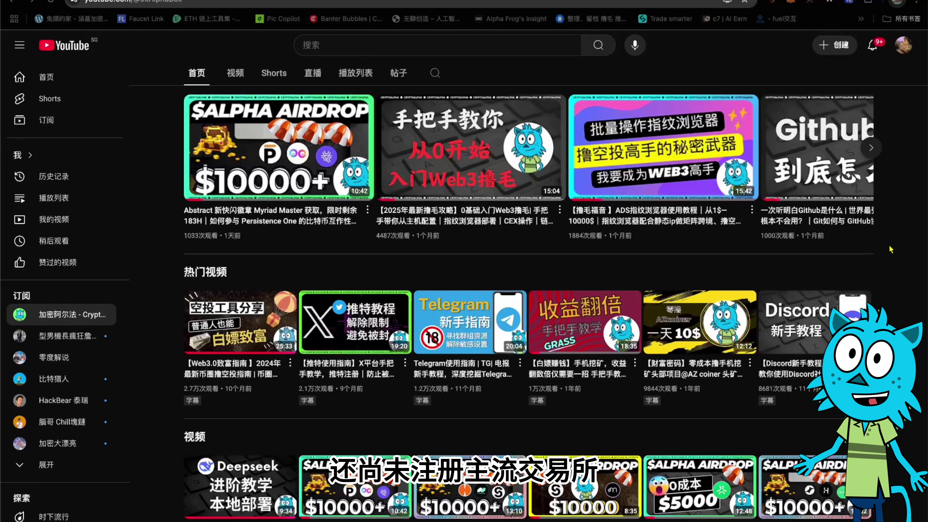
# Open the YouTube video about the Abstract Myriad Master badge and expand its description to read the exchange registration links
pyautogui.click(294, 229)
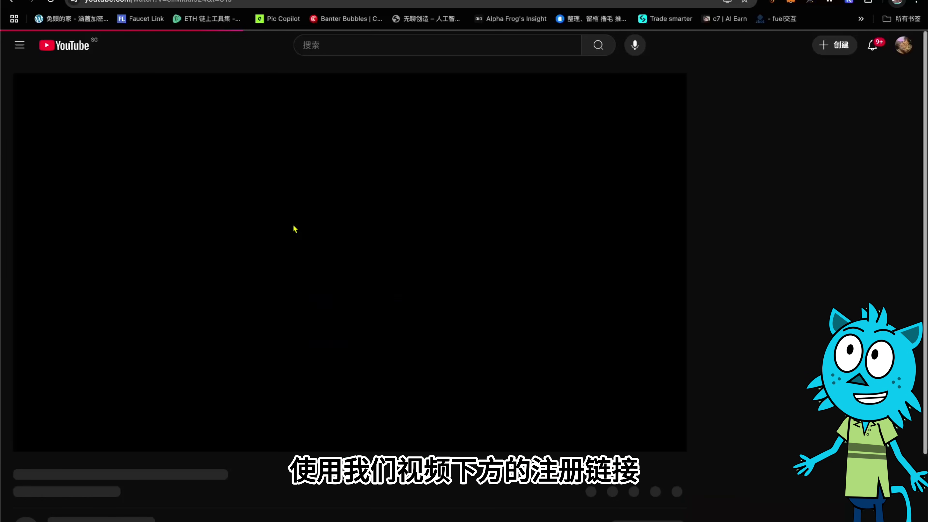
pyautogui.scroll(-2, 449, 375)
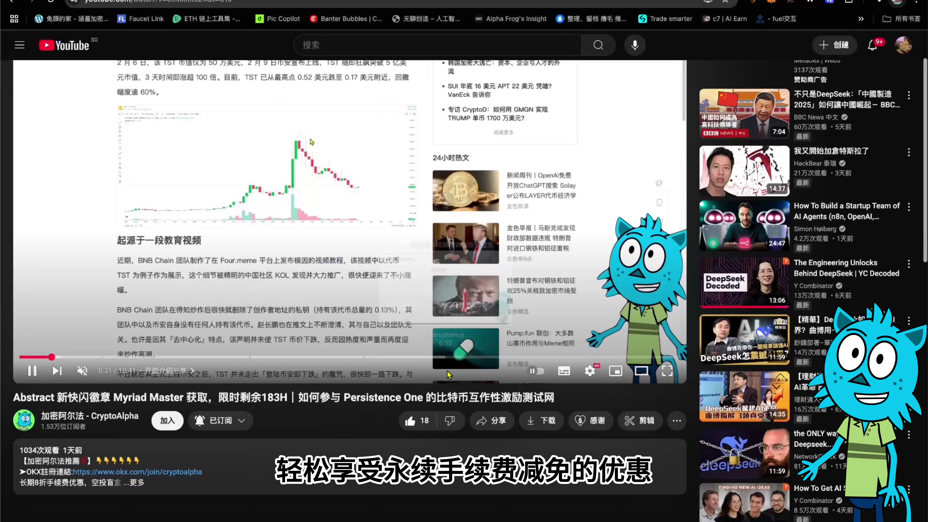
pyautogui.click(404, 435)
pyautogui.scroll(-5, 405, 435)
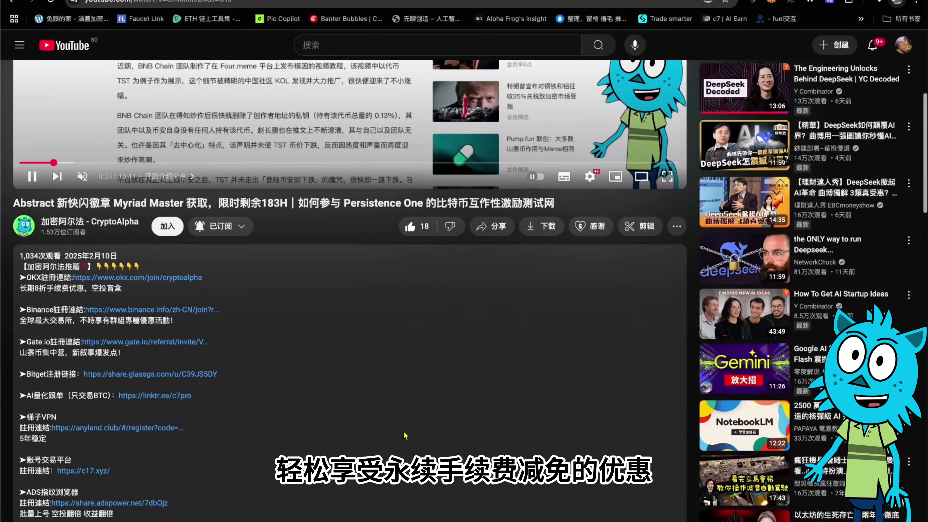
pyautogui.scroll(-3, 404, 435)
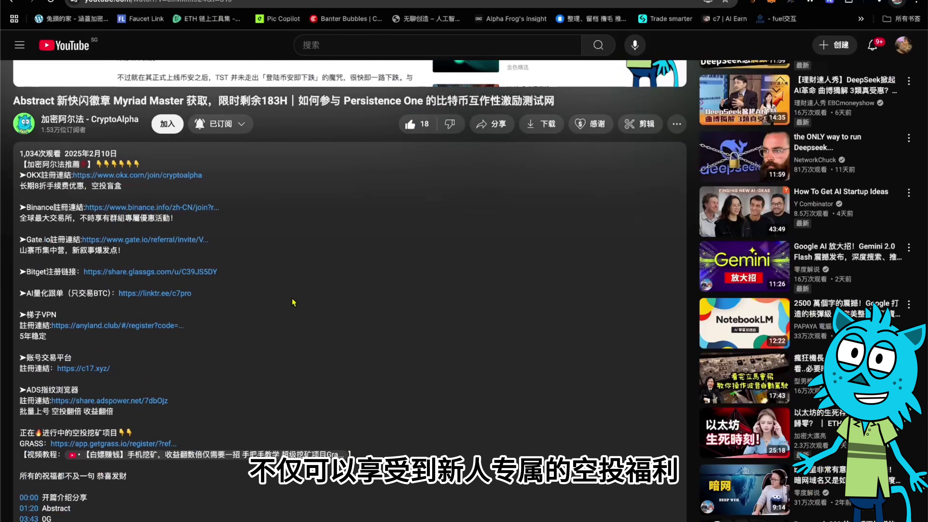
# Open the linktr.ee/c7pro link from the description and look through its copy-trading and exchange registration links
pyautogui.click(169, 295)
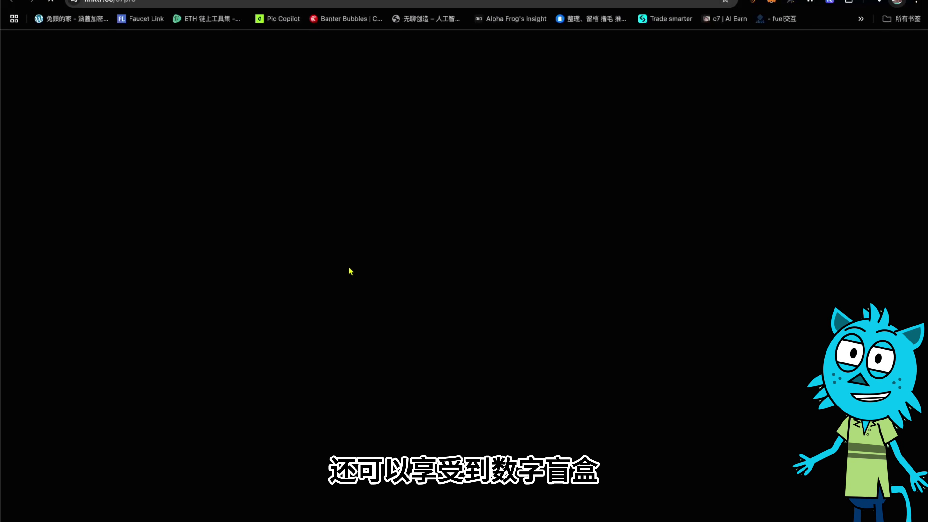
pyautogui.scroll(-3, 694, 304)
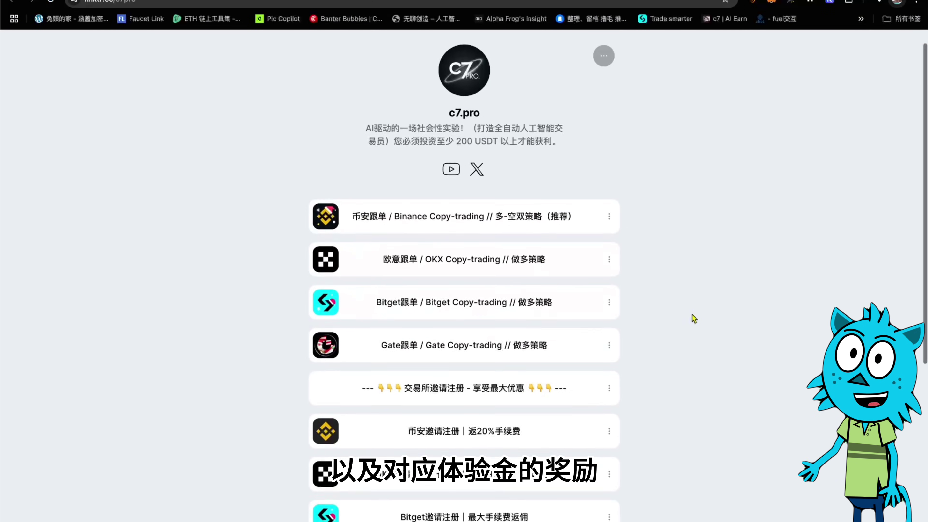
pyautogui.scroll(-2, 685, 328)
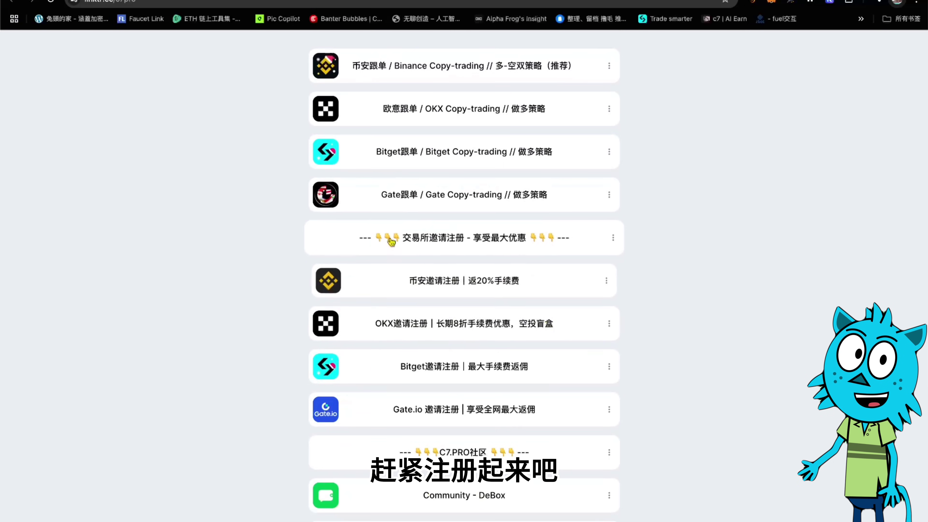
pyautogui.scroll(1, 680, 292)
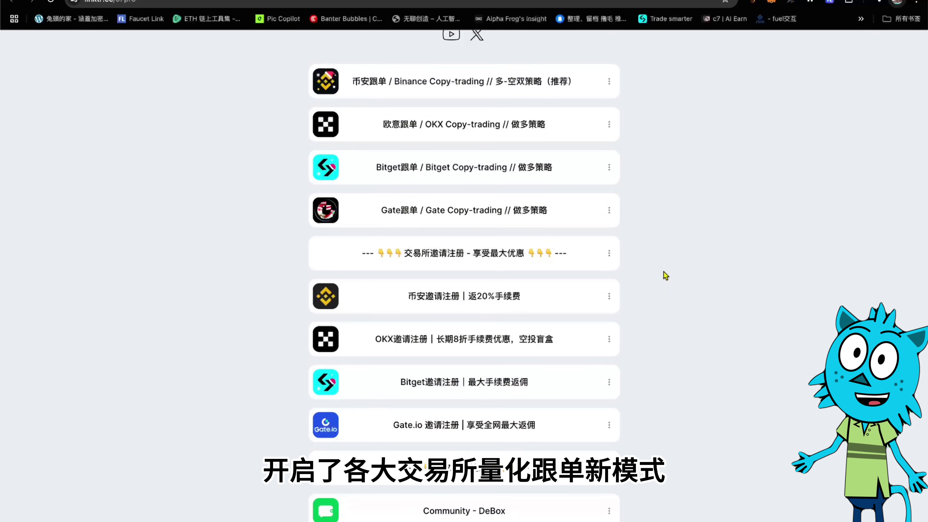
pyautogui.scroll(1, 635, 269)
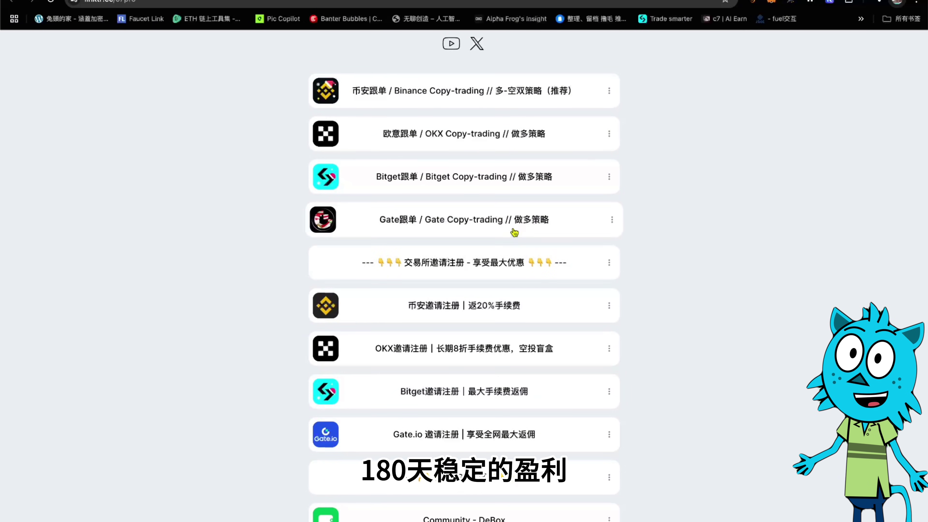
pyautogui.scroll(3, 513, 234)
pyautogui.click(470, 152)
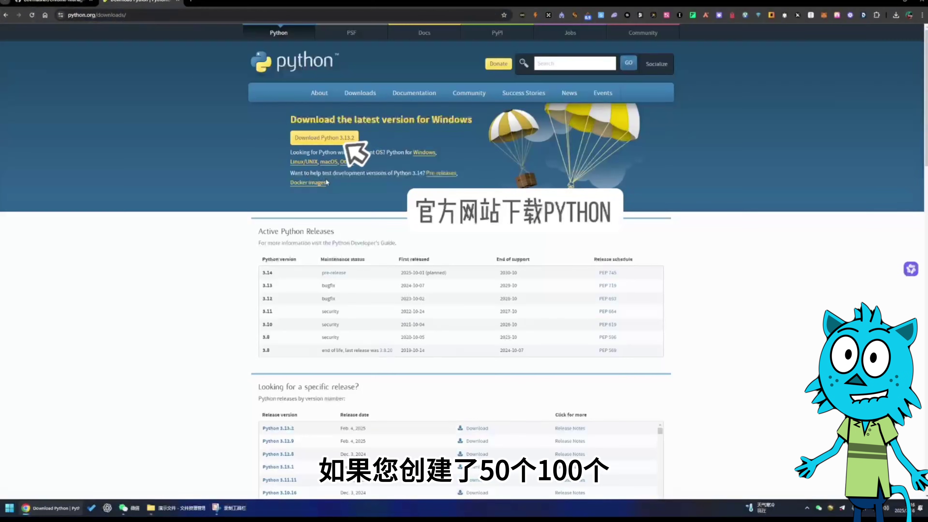
# Download the Python 3.13.2 installer to D:\演示文件 and install Python with python.exe added to PATH
pyautogui.click(324, 137)
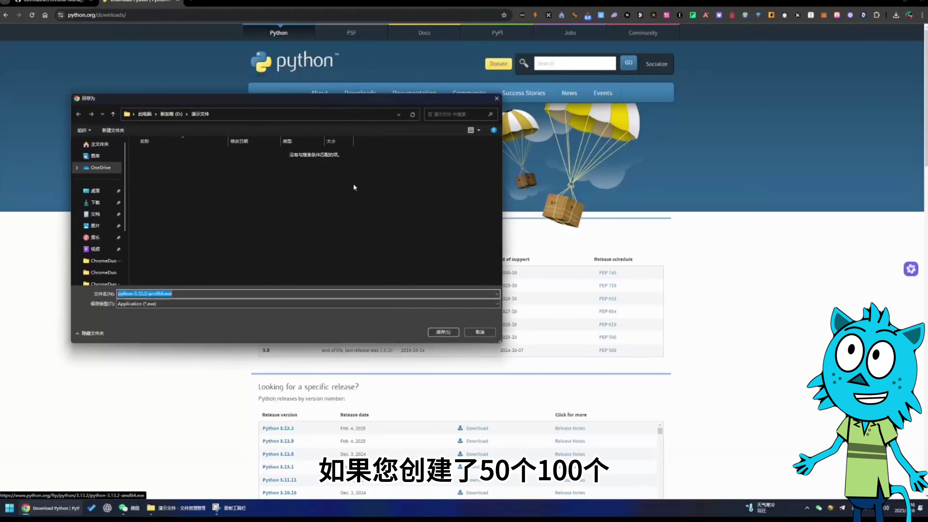
pyautogui.click(443, 333)
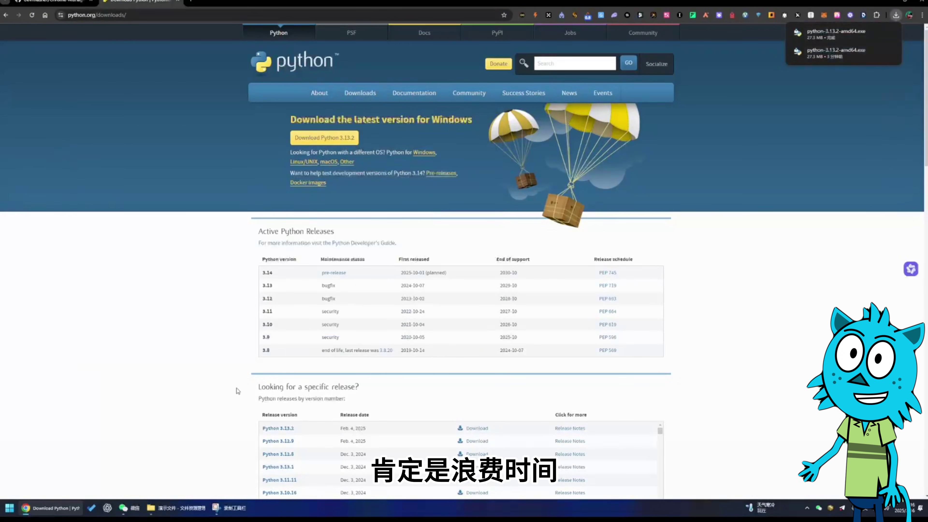
pyautogui.doubleClick(419, 270)
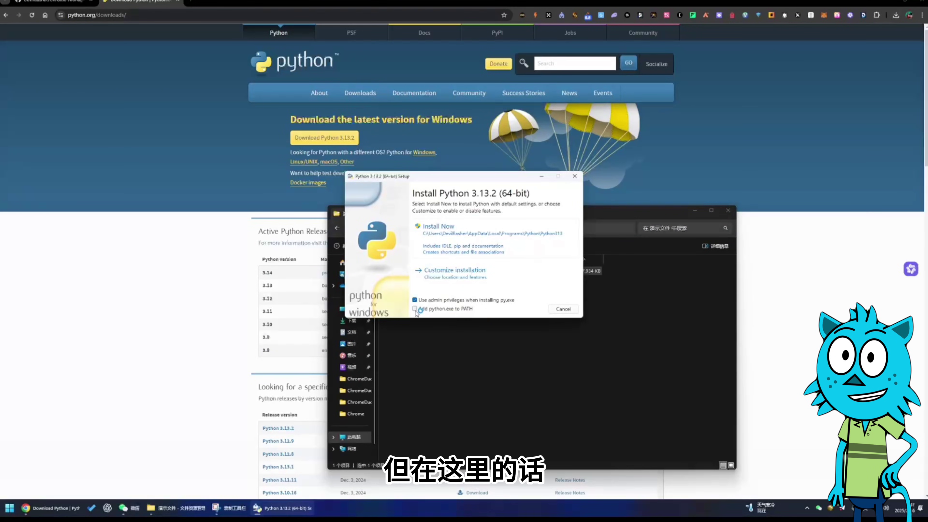
pyautogui.click(415, 309)
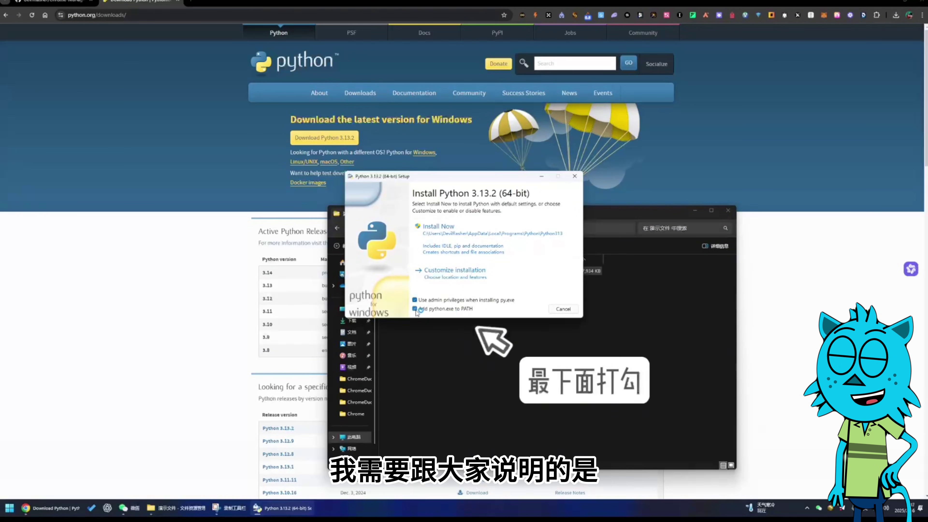
pyautogui.click(465, 238)
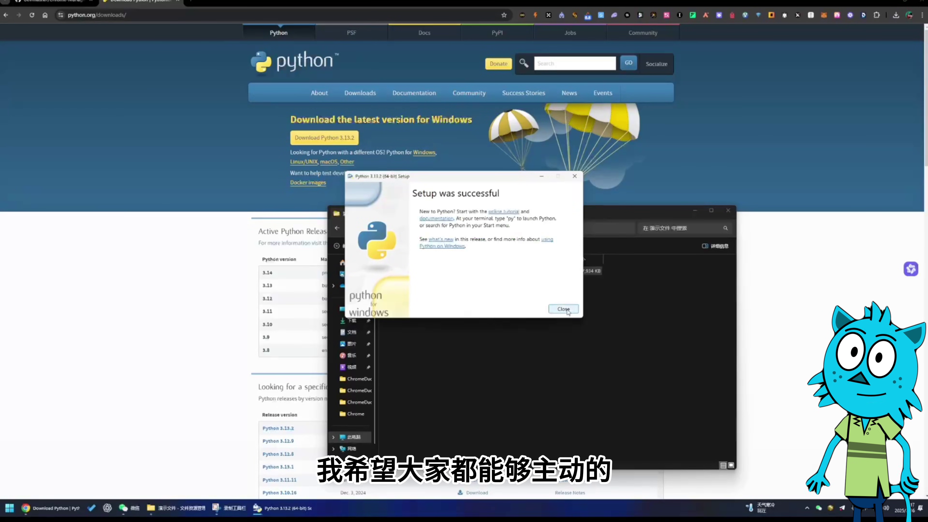
pyautogui.click(562, 309)
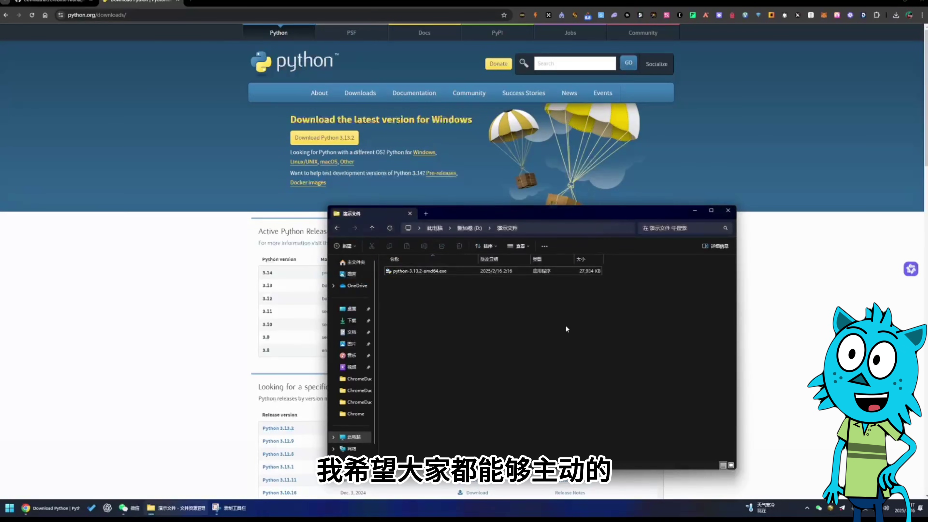
# Download the Chrome-Manager repository from GitHub as Chrome-Manager-main.zip into D:\演示文件
pyautogui.click(66, 2)
pyautogui.scroll(10, 533, 335)
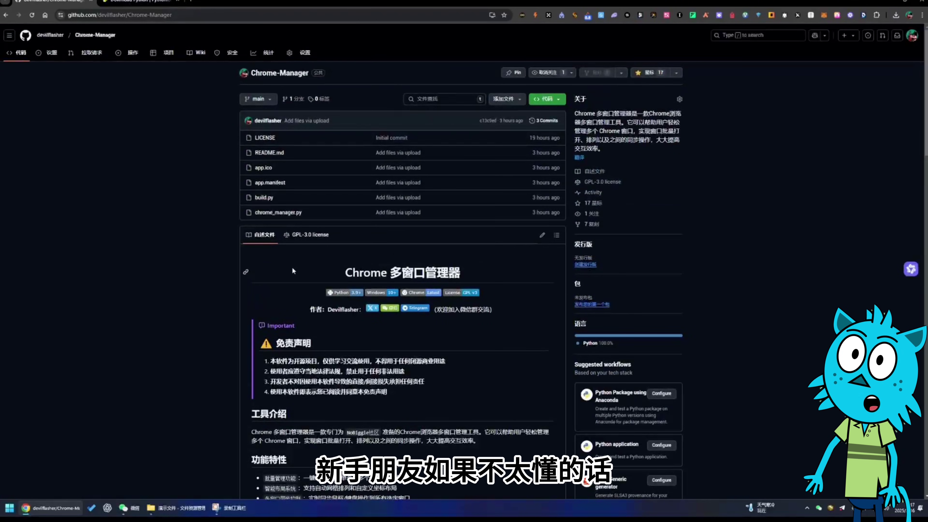
pyautogui.click(545, 99)
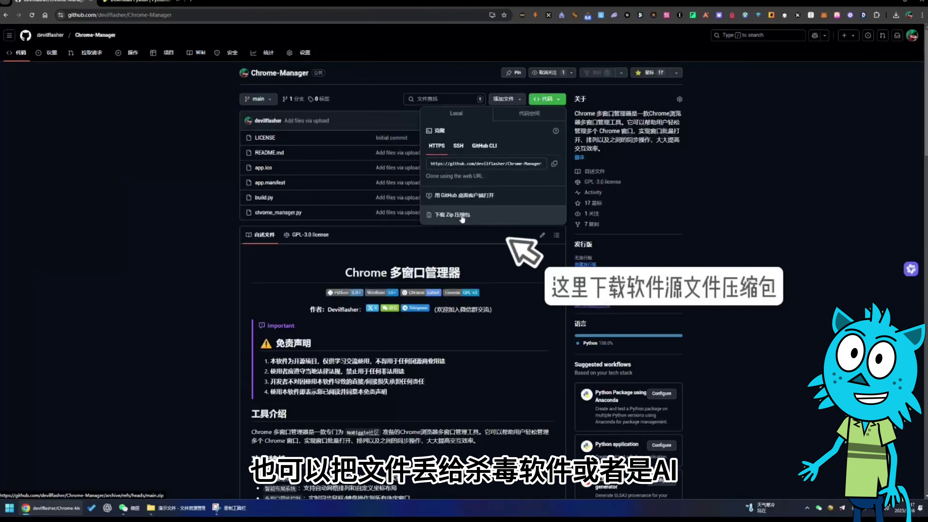
pyautogui.click(480, 223)
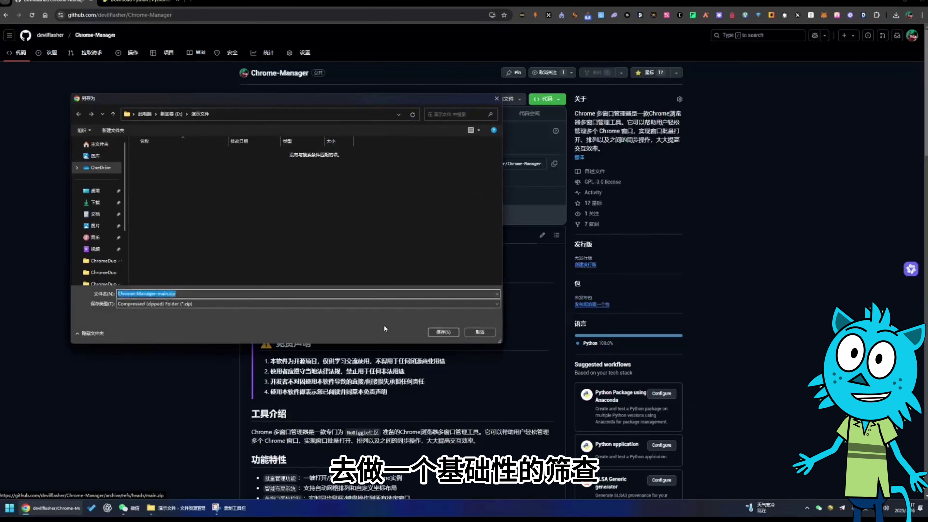
pyautogui.click(449, 333)
# Extract Chrome-Manager-main.zip in 演示文件 with the smart extraction option (智能解压) and open the Chrome-Manager-main folder
pyautogui.click(175, 507)
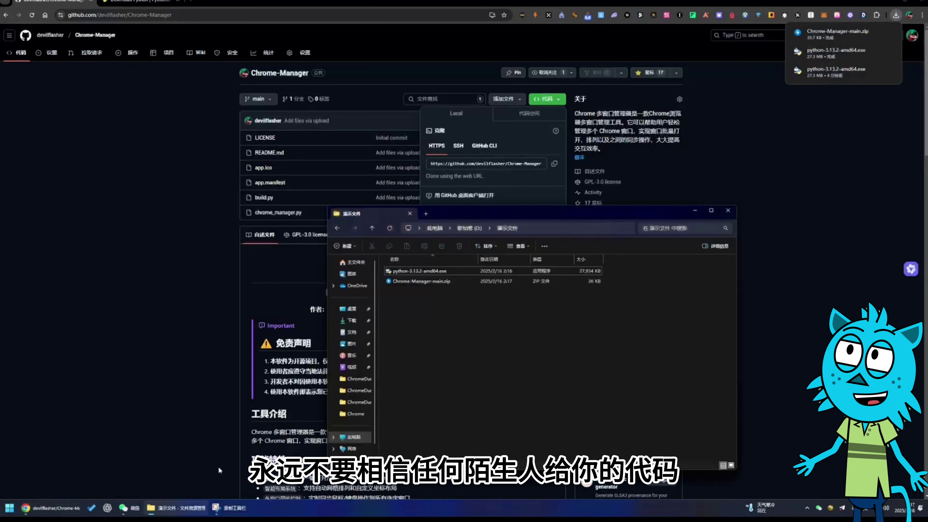
pyautogui.doubleClick(384, 280)
pyautogui.click(332, 128)
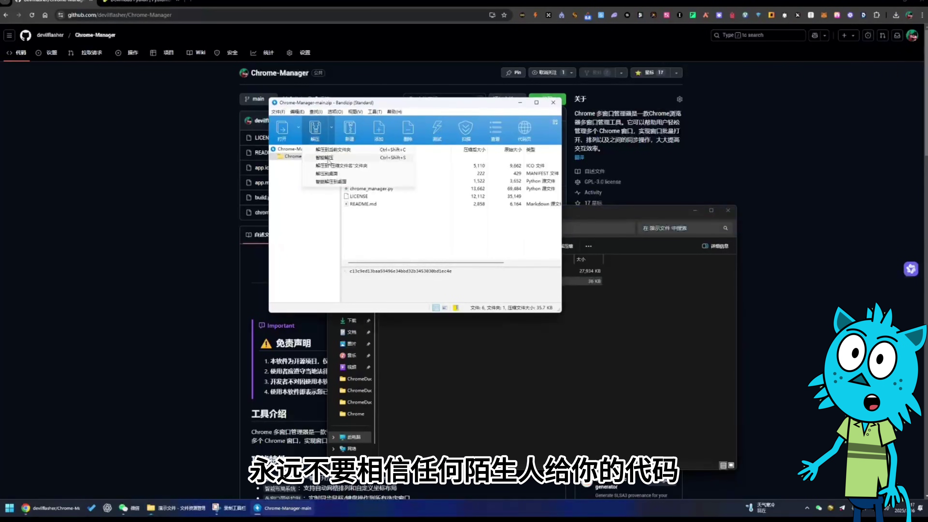
pyautogui.click(328, 157)
pyautogui.doubleClick(475, 271)
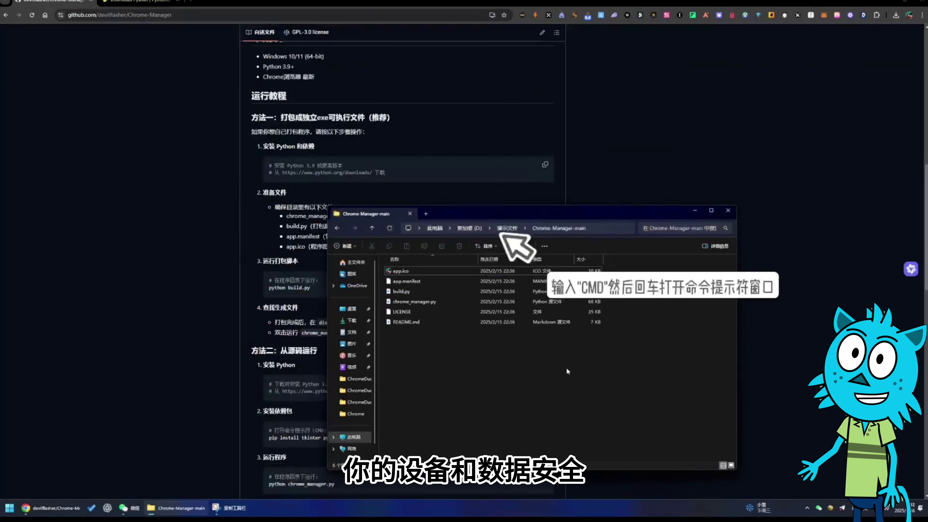
# Open a command prompt in the Chrome-Manager-main folder
pyautogui.click(597, 230)
pyautogui.write('cmd')
pyautogui.press('Return')
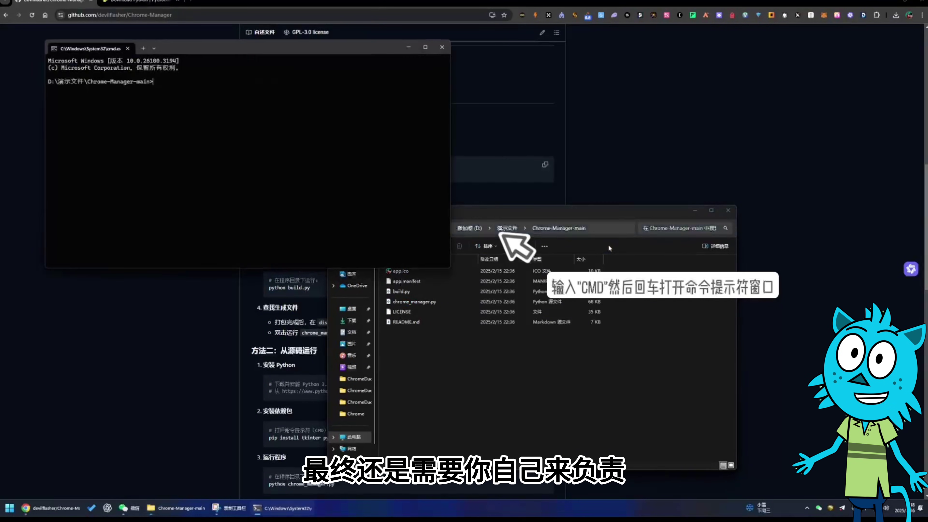
# Copy the packaging command python build.py from the GitHub readme, run it in the command prompt and highlight the completion message
pyautogui.click(767, 306)
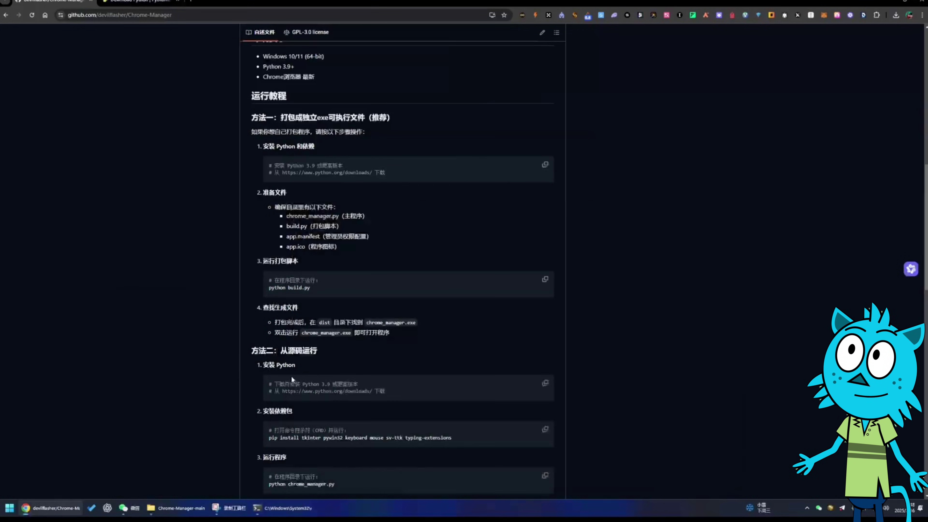
pyautogui.tripleClick(311, 290)
pyautogui.hotkey('ctrl', 'c')
pyautogui.hotkey('alt', 'Tab')
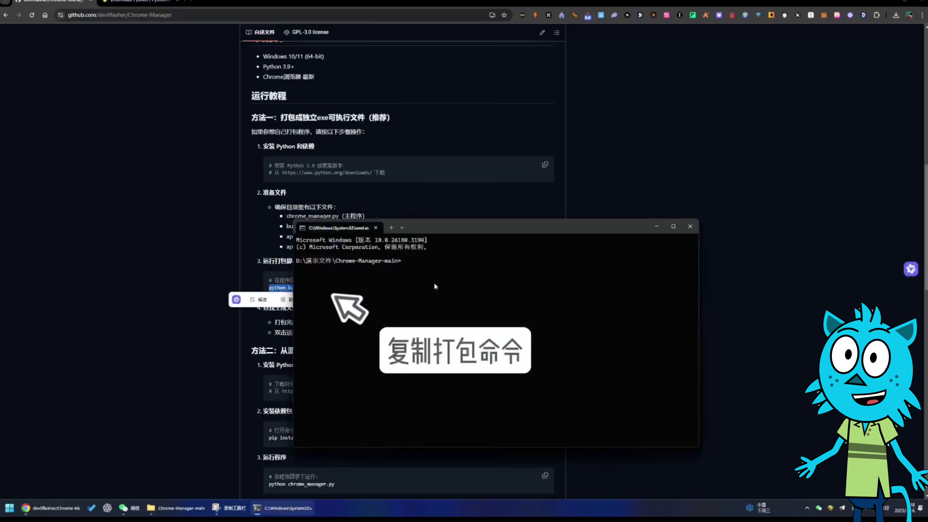
pyautogui.hotkey('ctrl', 'v')
pyautogui.press('Return')
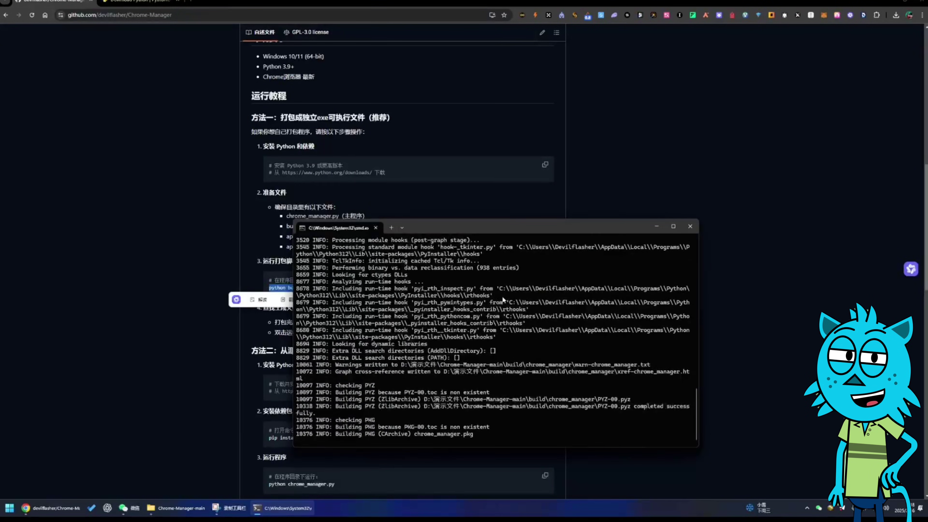
pyautogui.moveTo(411, 427); pyautogui.dragTo(295, 428)
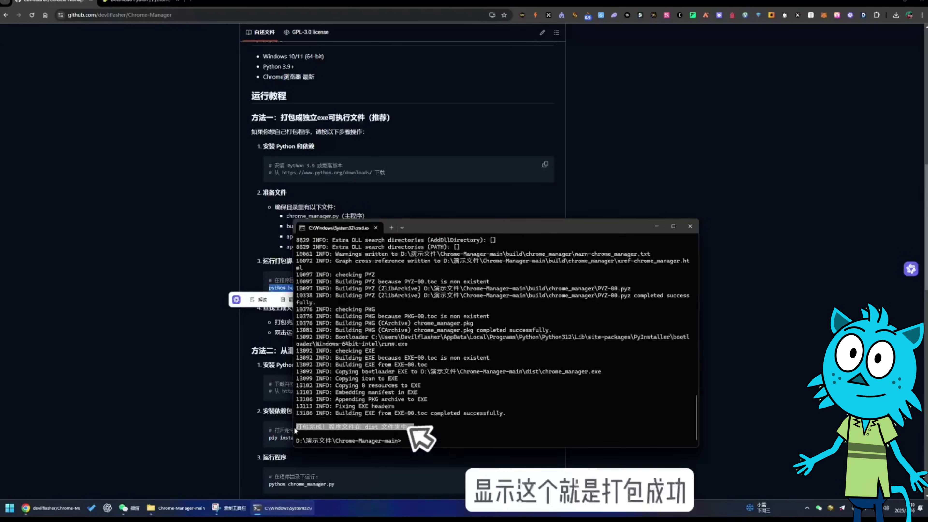
# Close the command prompt and run chrome_manager.exe from the dist folder of Chrome-Manager-main
pyautogui.click(690, 227)
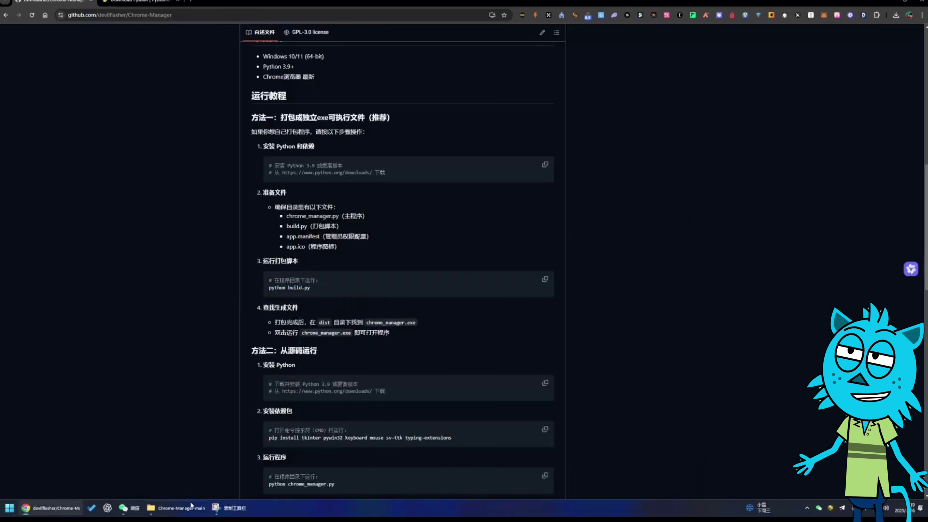
pyautogui.click(177, 508)
pyautogui.click(419, 333)
pyautogui.doubleClick(419, 333)
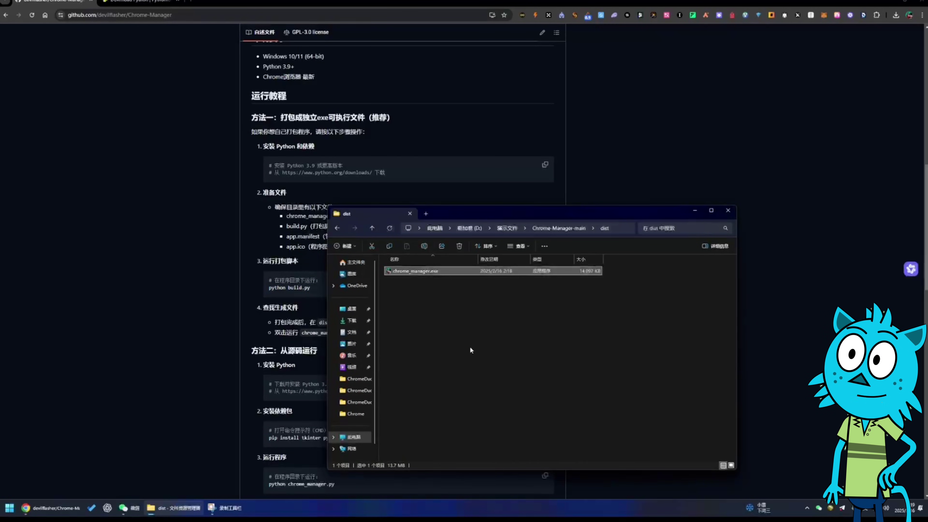
pyautogui.doubleClick(441, 271)
pyautogui.click(458, 286)
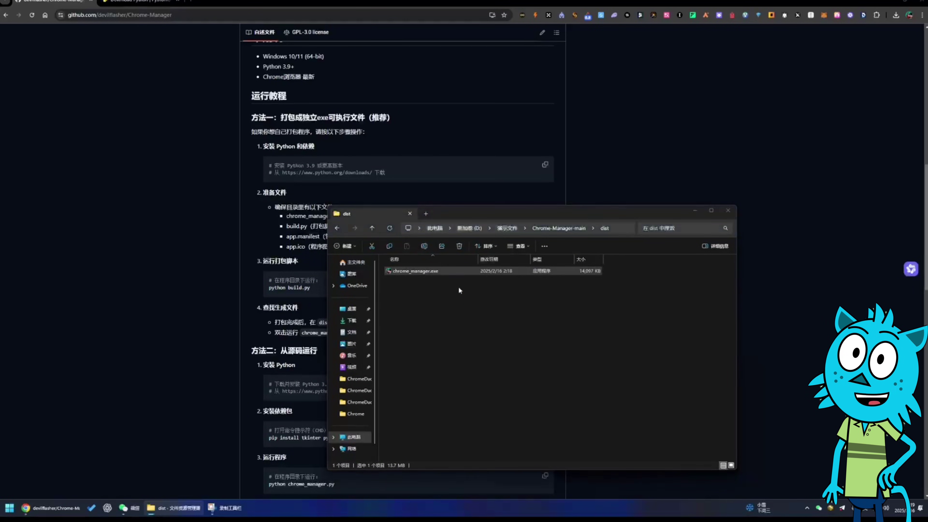
# Move the Chrome window manager away from the file listing, close the dist folder and minimise the browser to clear the desktop
pyautogui.moveTo(219, 121); pyautogui.dragTo(673, 326)
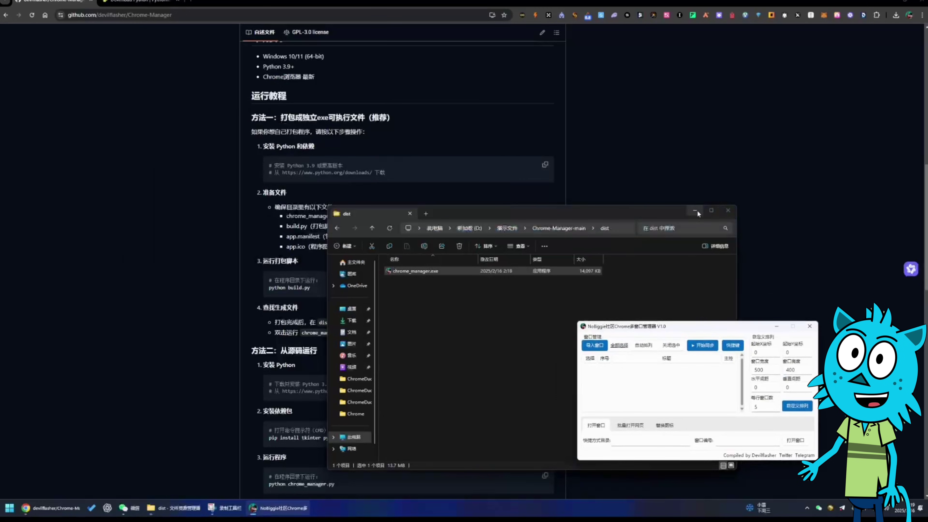
pyautogui.click(728, 211)
pyautogui.click(888, 3)
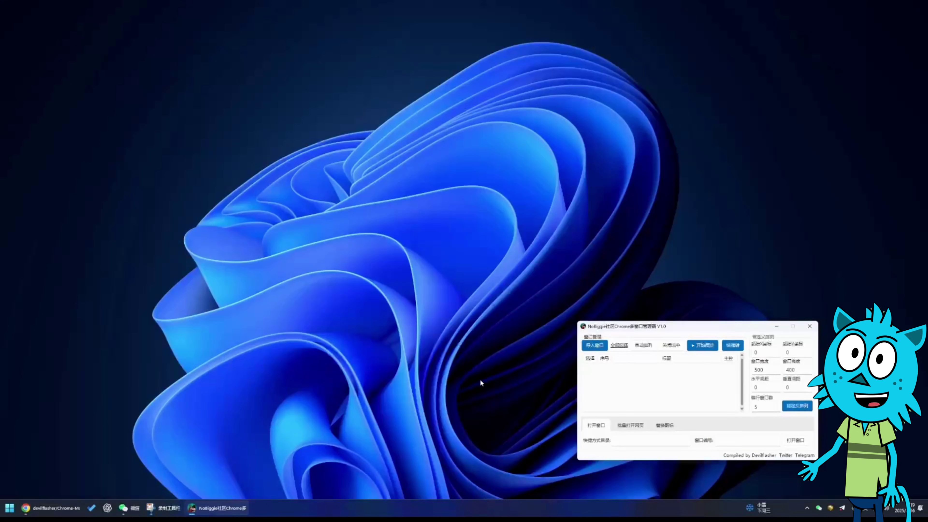
# Set the shortcut directory to D:\chrom duo and the window numbers to 1-10, and open those Chrome windows
pyautogui.click(661, 444)
pyautogui.hotkey('ctrl', 'v')
pyautogui.write('1-10')
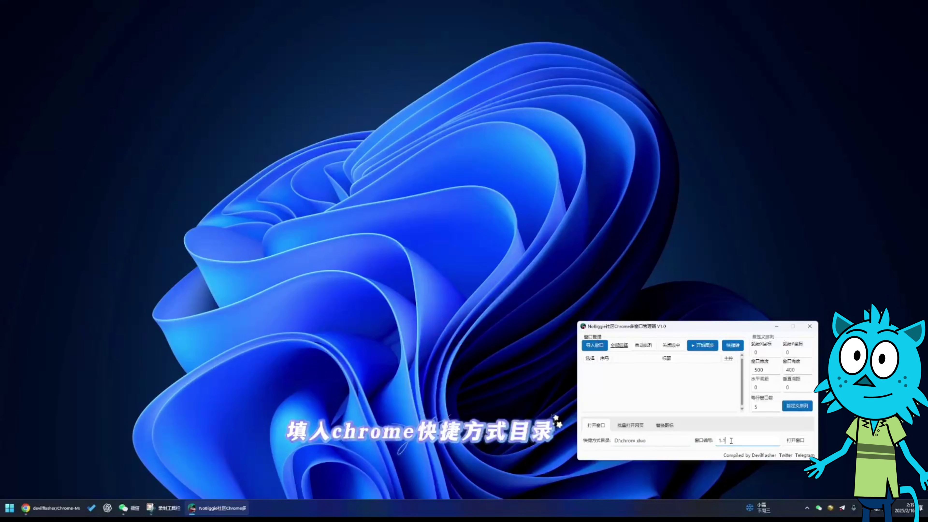
pyautogui.click(797, 443)
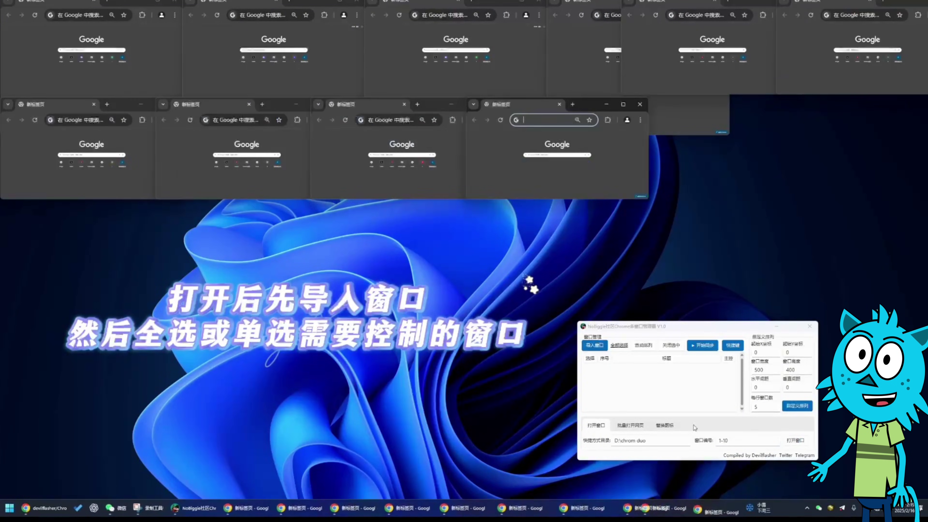
# Import and select the opened Chrome windows with number 2 as master, auto-arrange them (自动排列), and start and activate synchronisation from the master window
pyautogui.click(593, 345)
pyautogui.click(618, 345)
pyautogui.click(727, 374)
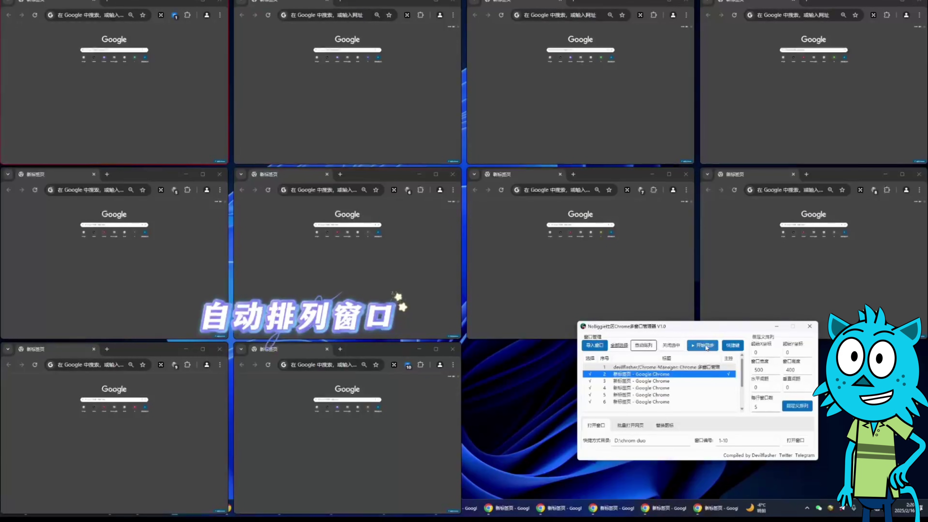
pyautogui.click(188, 125)
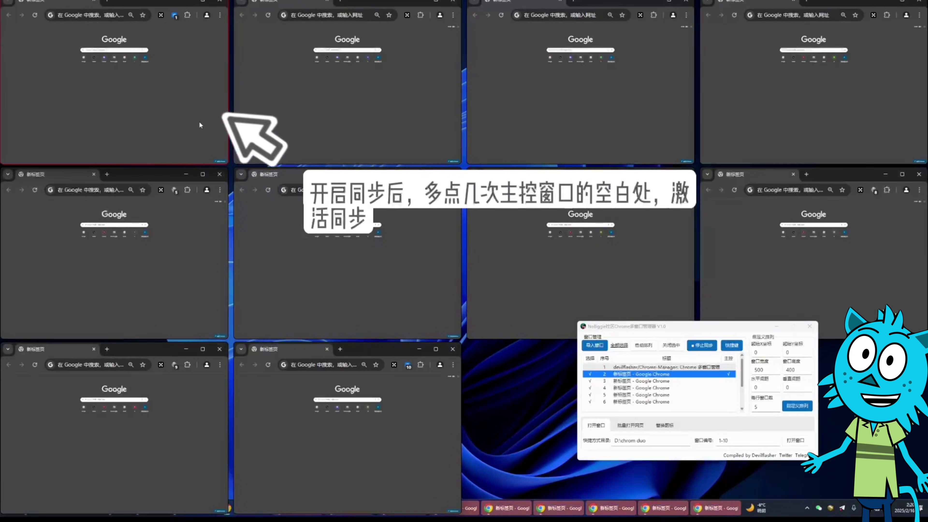
# Test synchronised input from the master window by entering 1112333 in the Google search box, opening the Google shortcut and going back
pyautogui.click(116, 96)
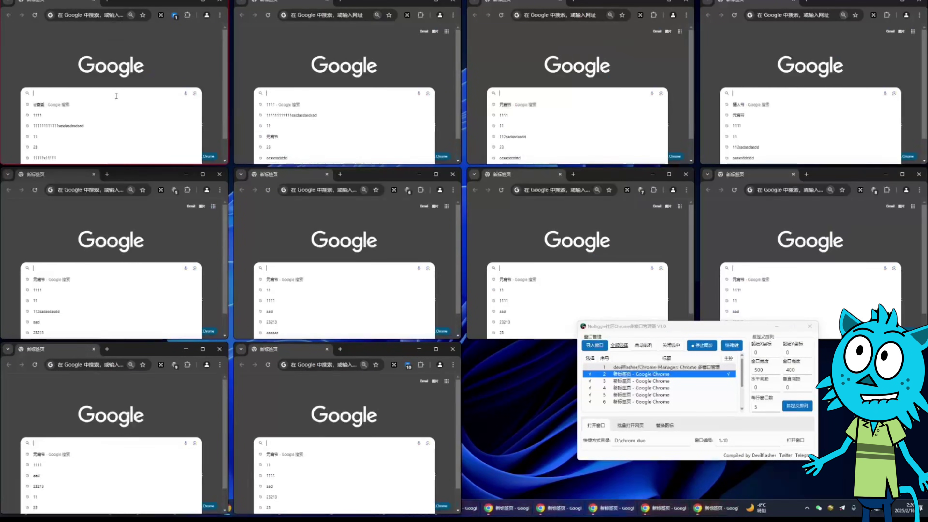
pyautogui.write('1112333')
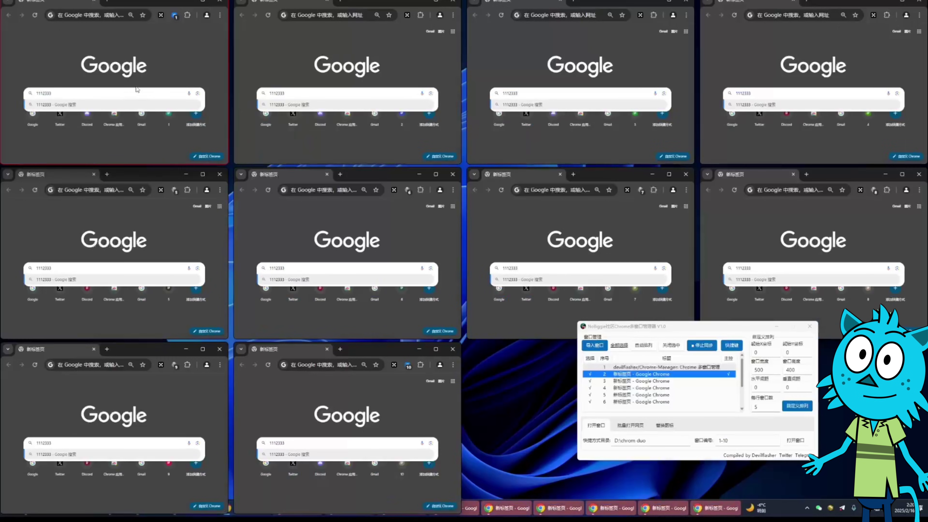
pyautogui.click(32, 122)
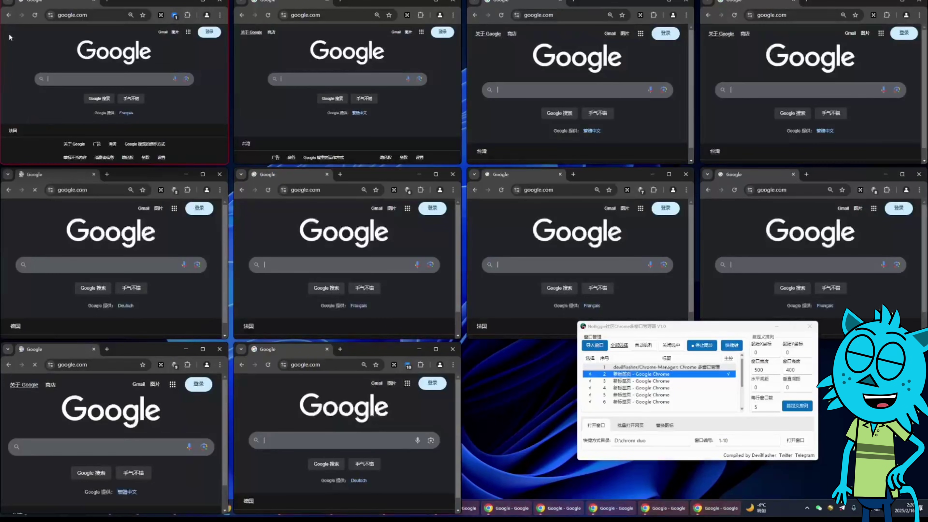
pyautogui.hotkey('alt', 'Left')
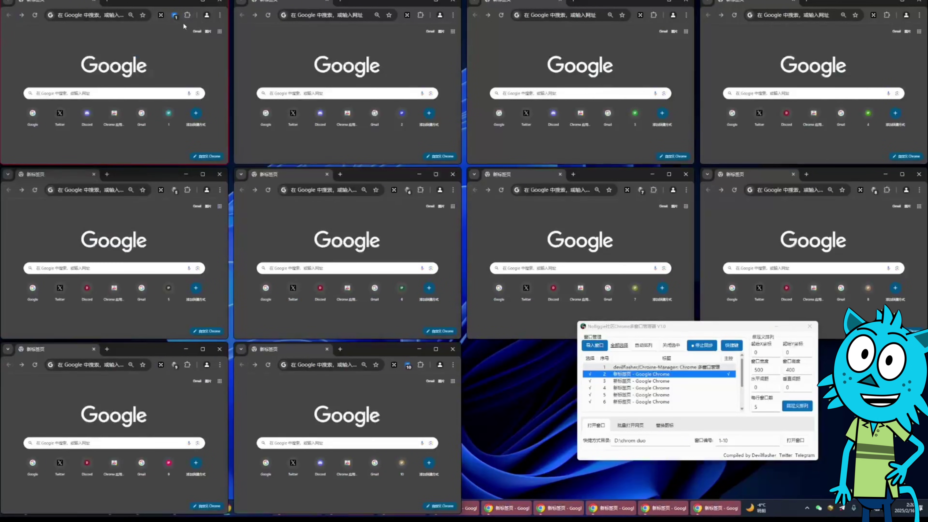
# Open the 欧易 Web3 钱包 extension from the master window, enter the wallet password and unlock the wallets in sync
pyautogui.click(187, 15)
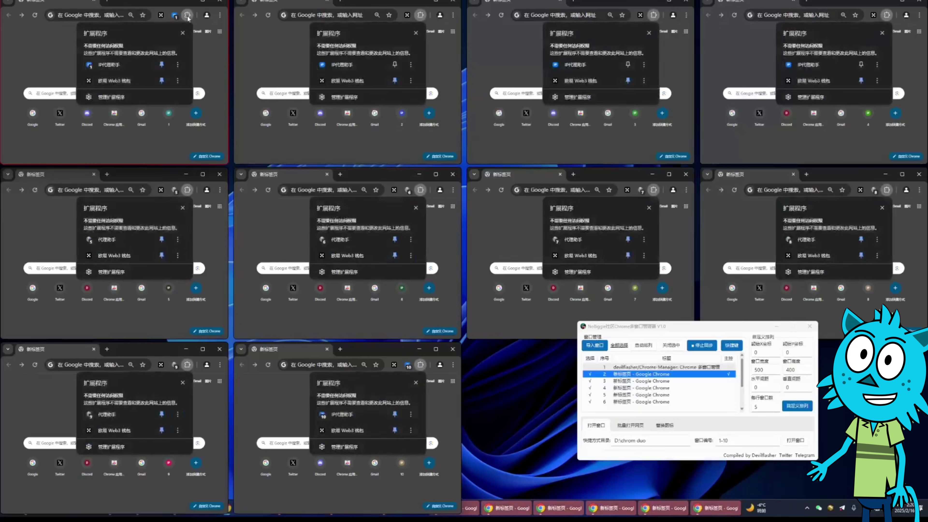
pyautogui.click(132, 83)
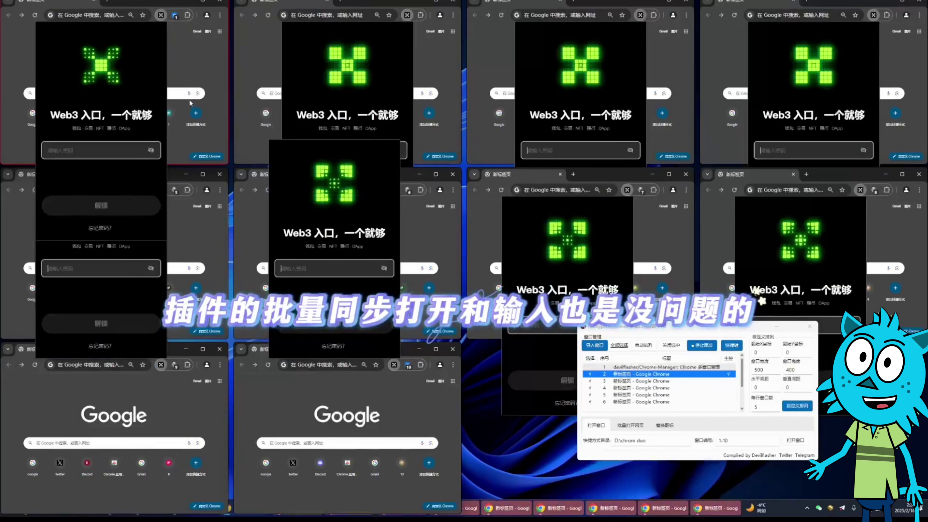
pyautogui.write('********')
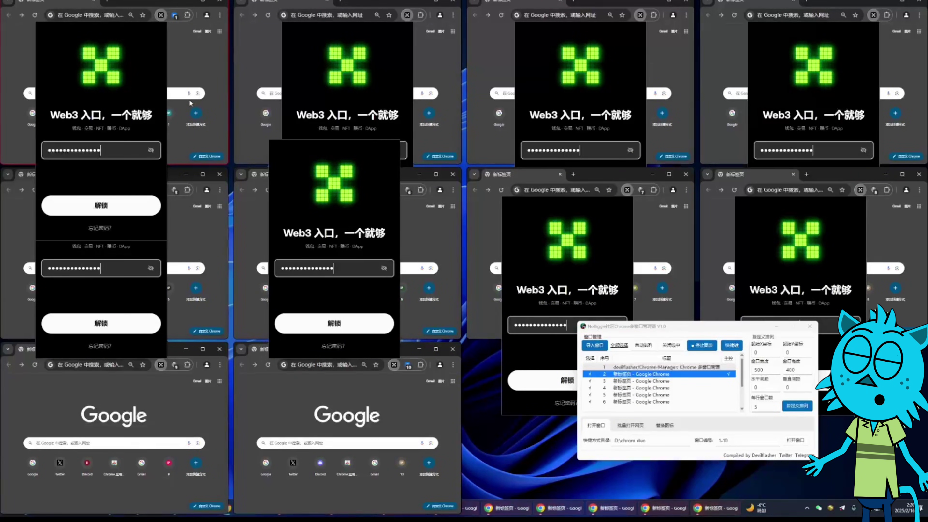
pyautogui.click(120, 209)
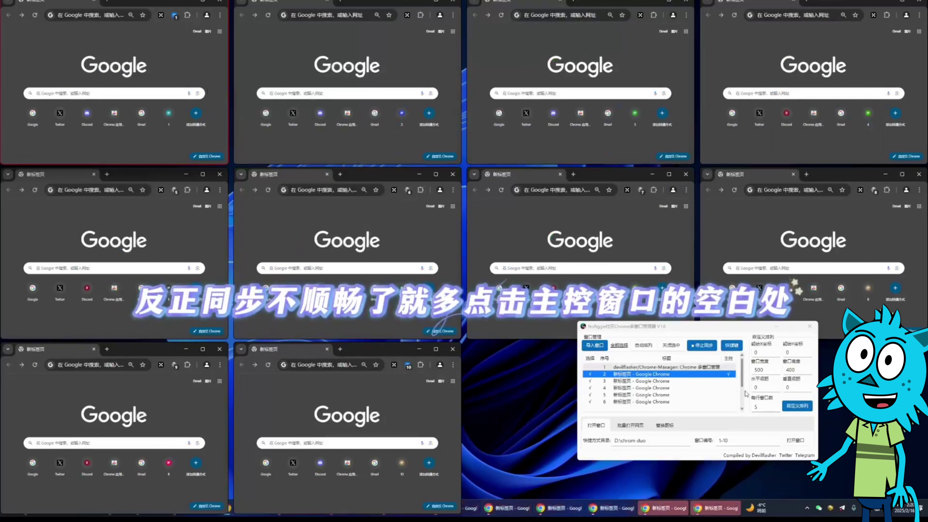
# Apply the custom arrangement (自定义排列), reapply it with 4 windows per row, and return the windows to the automatic arrangement
pyautogui.click(798, 406)
pyautogui.click(755, 407)
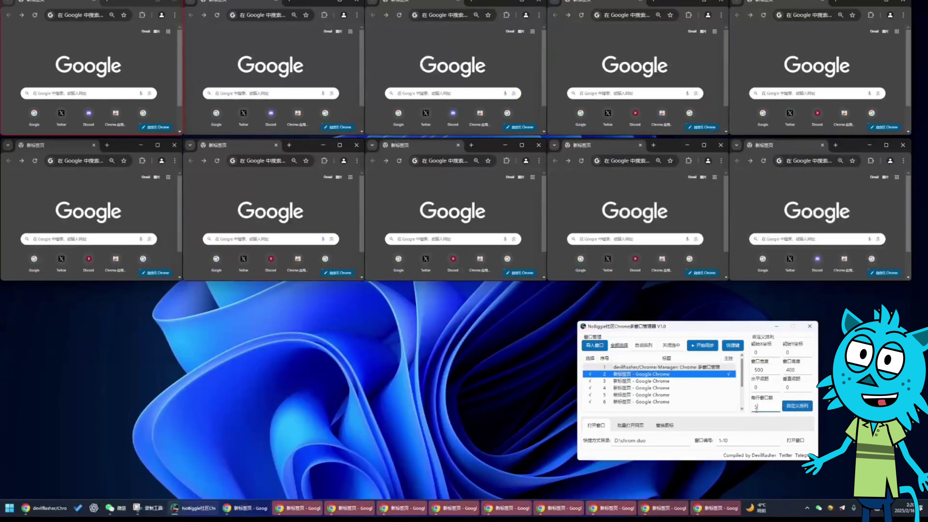
pyautogui.write('4')
pyautogui.click(798, 407)
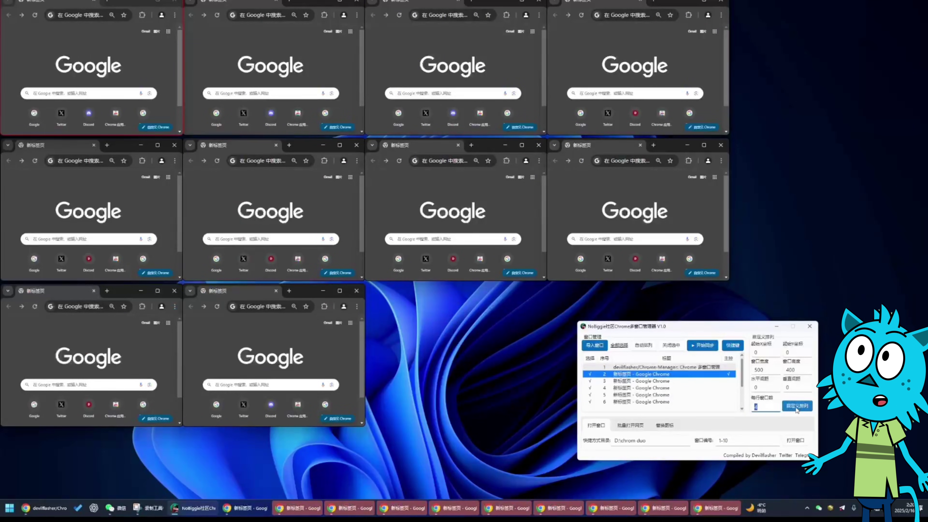
pyautogui.click(651, 347)
# Record and save a custom shortcut for the synchronisation function and use it to toggle synchronisation
pyautogui.click(731, 345)
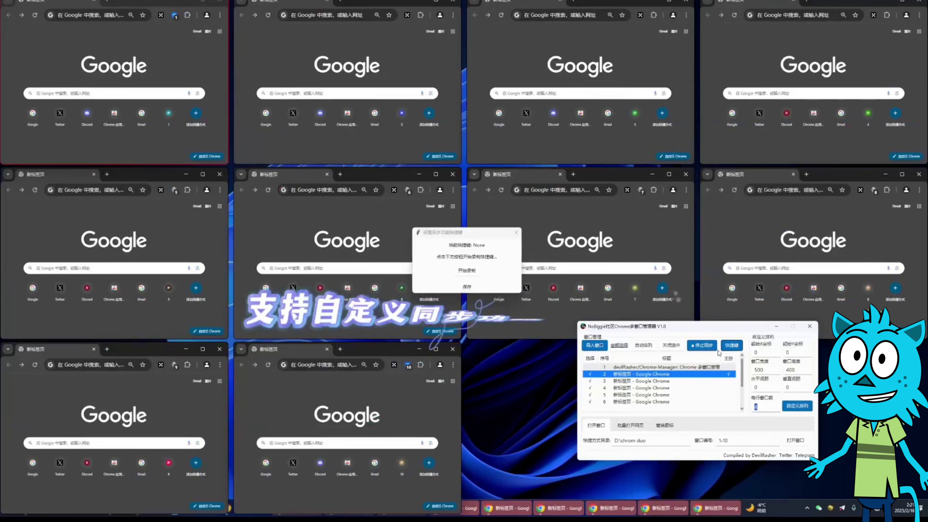
pyautogui.click(474, 270)
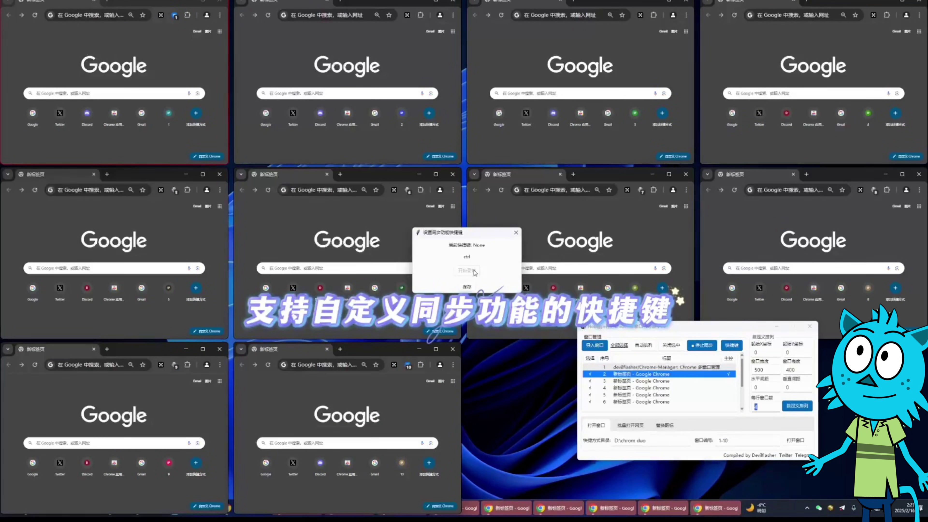
pyautogui.click(469, 287)
pyautogui.click(491, 280)
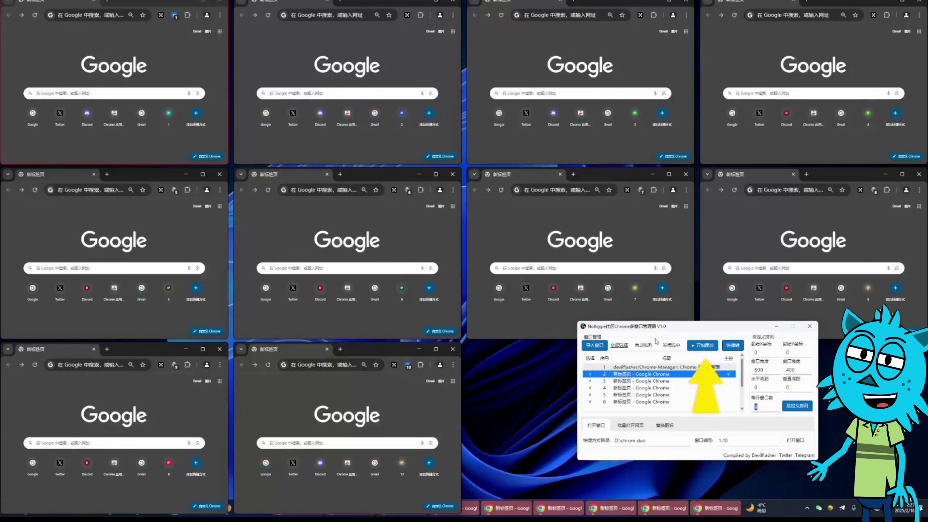
pyautogui.hotkey('ctrl', 'alt', 's')
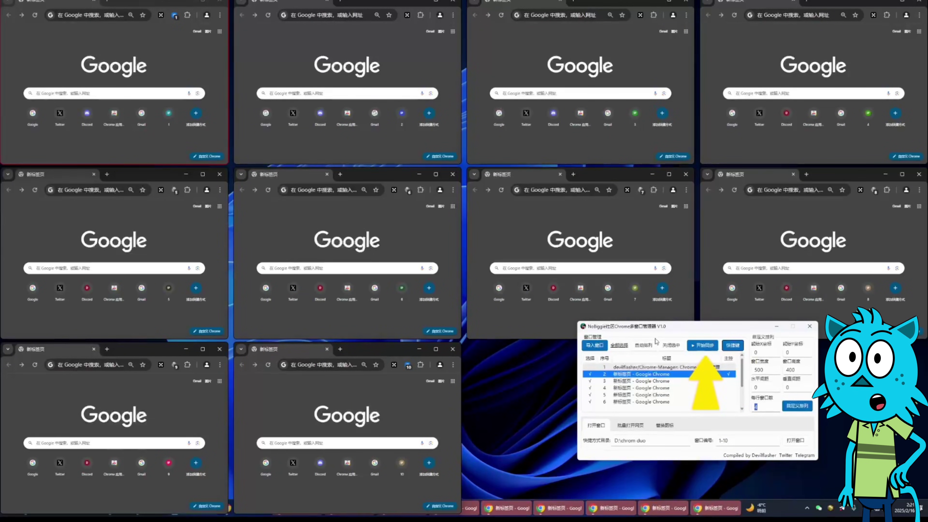